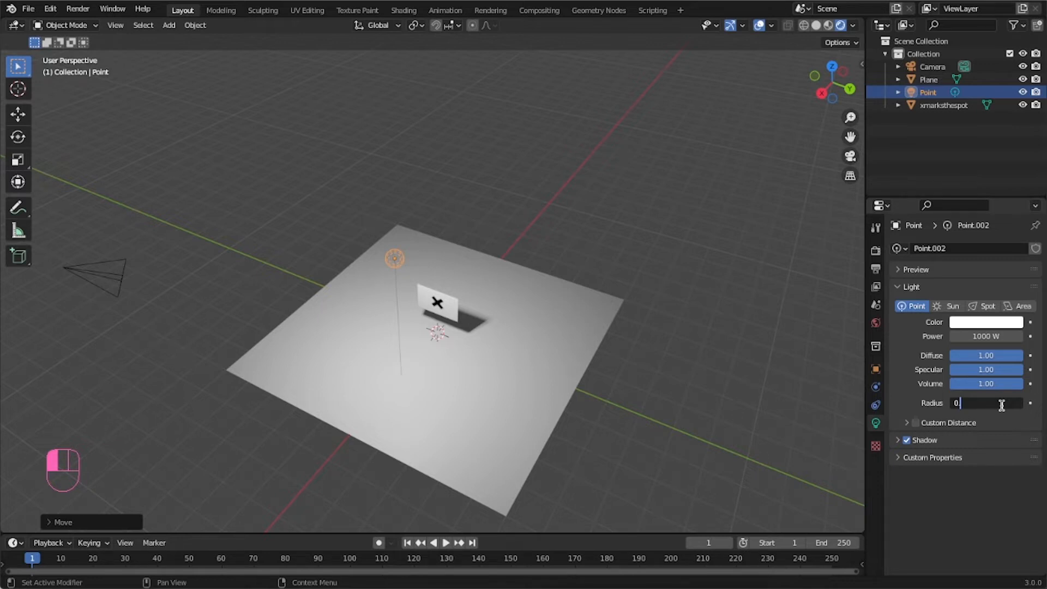
- Set the point light's radius to 0.05 m
{"action": "key", "text": "Return"}
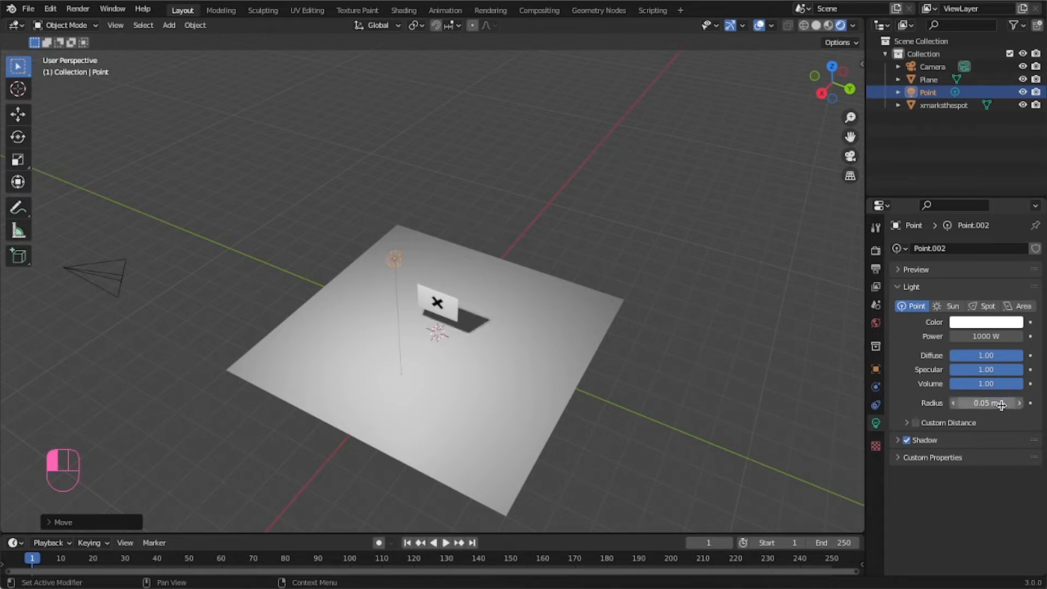
{"action": "scroll", "coordinate": [502, 293], "scroll_direction": "up", "scroll_amount": 3}
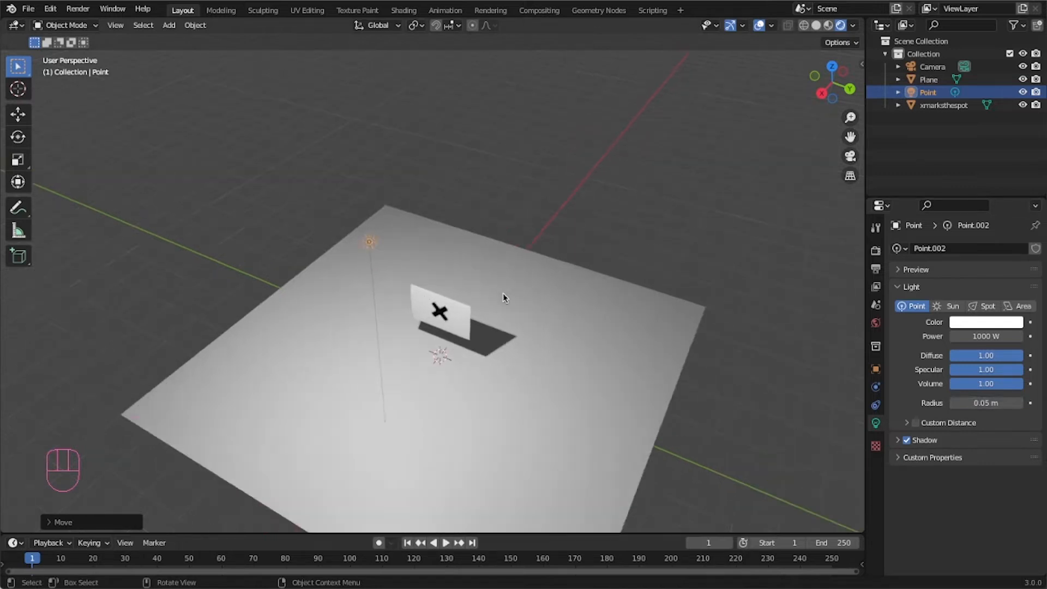
- Select the xmarksthespot image plane and enlarge the node editor area in the Shading workspace
{"action": "left_click", "coordinate": [492, 347]}
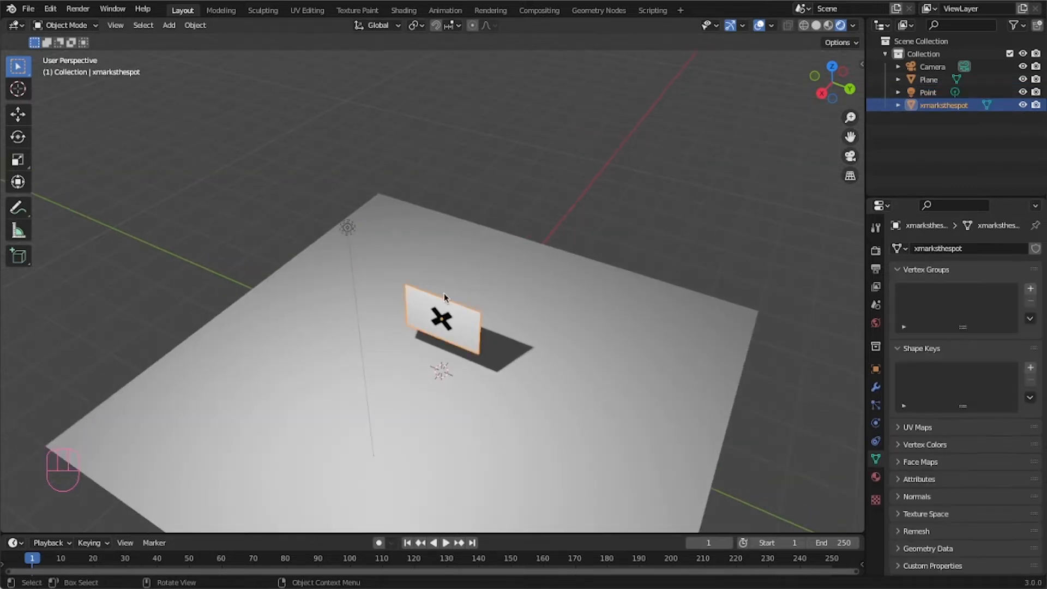
{"action": "scroll", "coordinate": [460, 315], "scroll_direction": "up", "scroll_amount": 6}
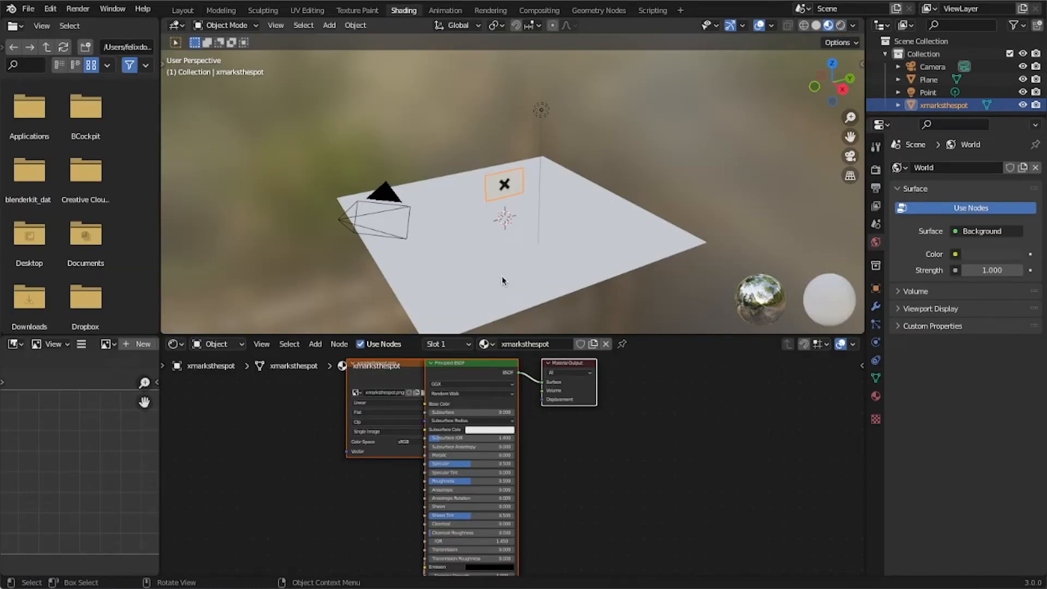
{"action": "middle_click_drag", "start_coordinate": [573, 284], "coordinate": [491, 265]}
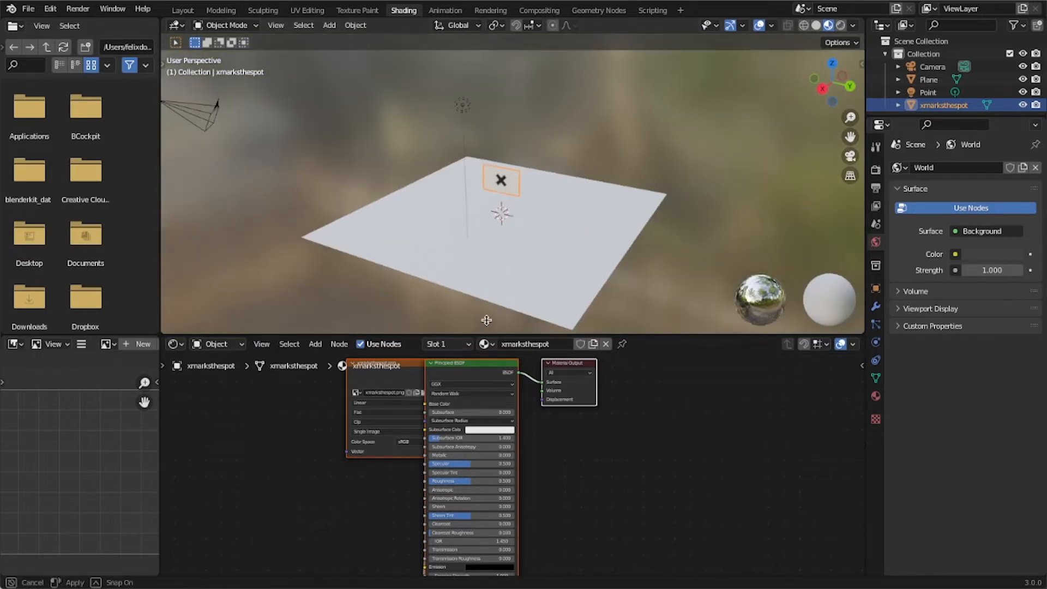
{"action": "left_click_drag", "start_coordinate": [474, 334], "coordinate": [475, 320]}
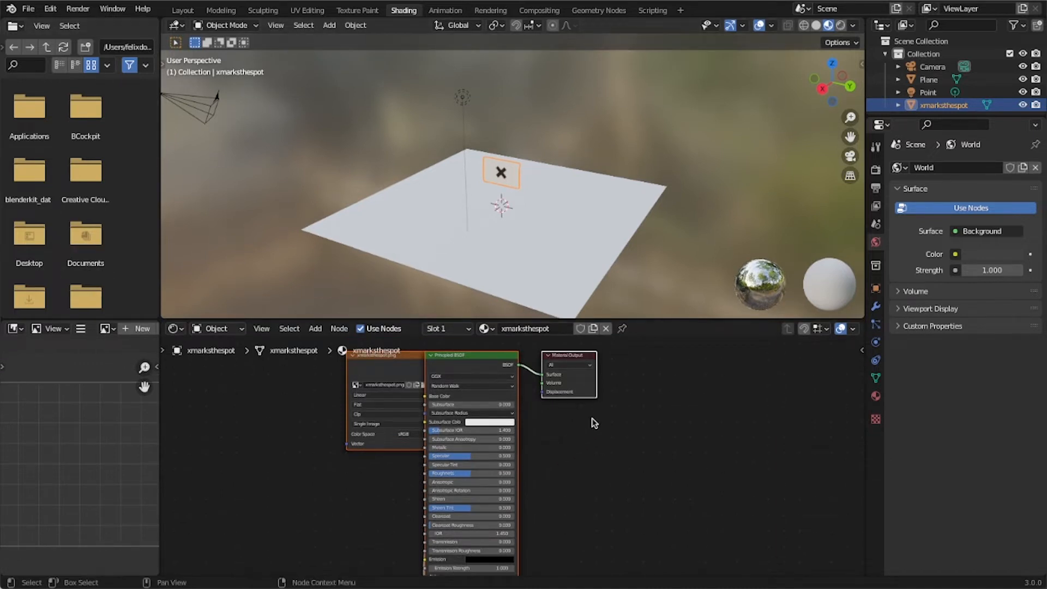
- Move the xmarksthespot.png image node away from the Principled BSDF so the two nodes no longer overlap
{"action": "scroll", "coordinate": [547, 435], "scroll_direction": "up", "scroll_amount": 1}
{"action": "scroll", "coordinate": [544, 430], "scroll_direction": "up", "scroll_amount": 1}
{"action": "middle_click_drag", "start_coordinate": [540, 424], "coordinate": [662, 498]}
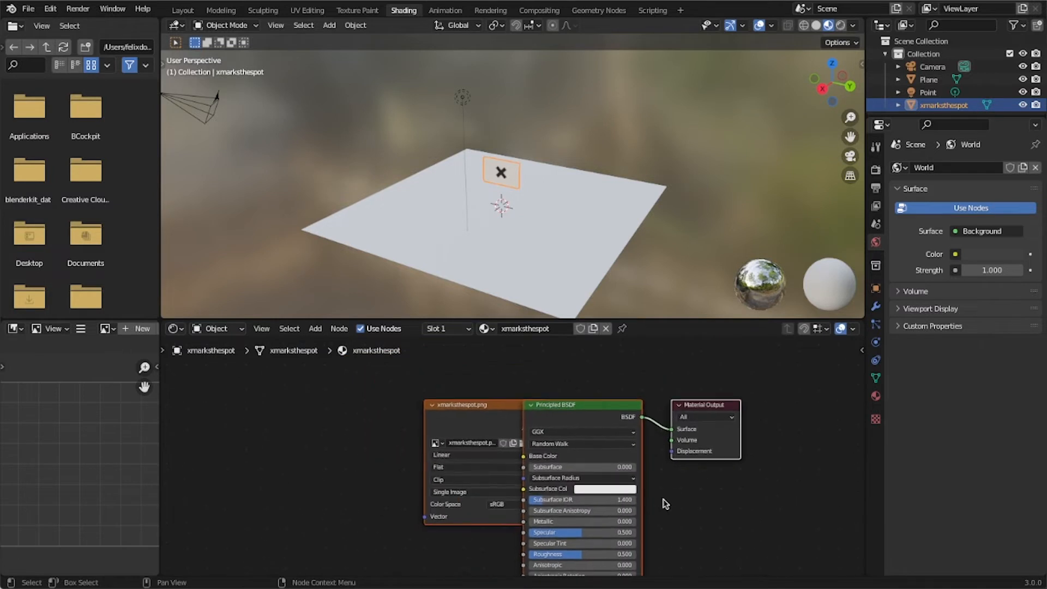
{"action": "left_click_drag", "start_coordinate": [483, 404], "coordinate": [392, 404]}
{"action": "left_click", "coordinate": [589, 368]}
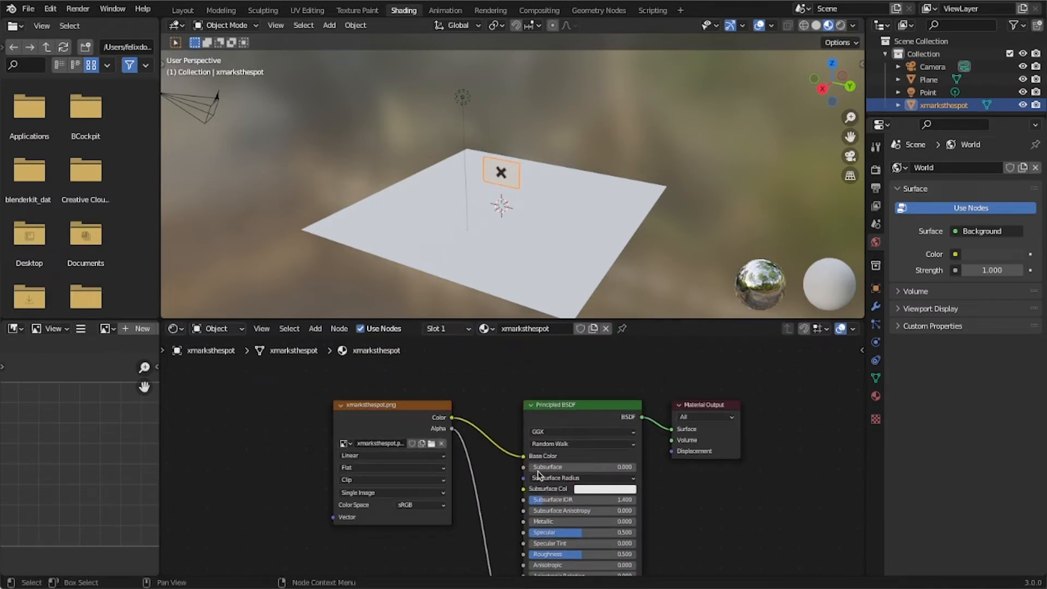
{"action": "left_click_drag", "start_coordinate": [430, 407], "coordinate": [453, 406]}
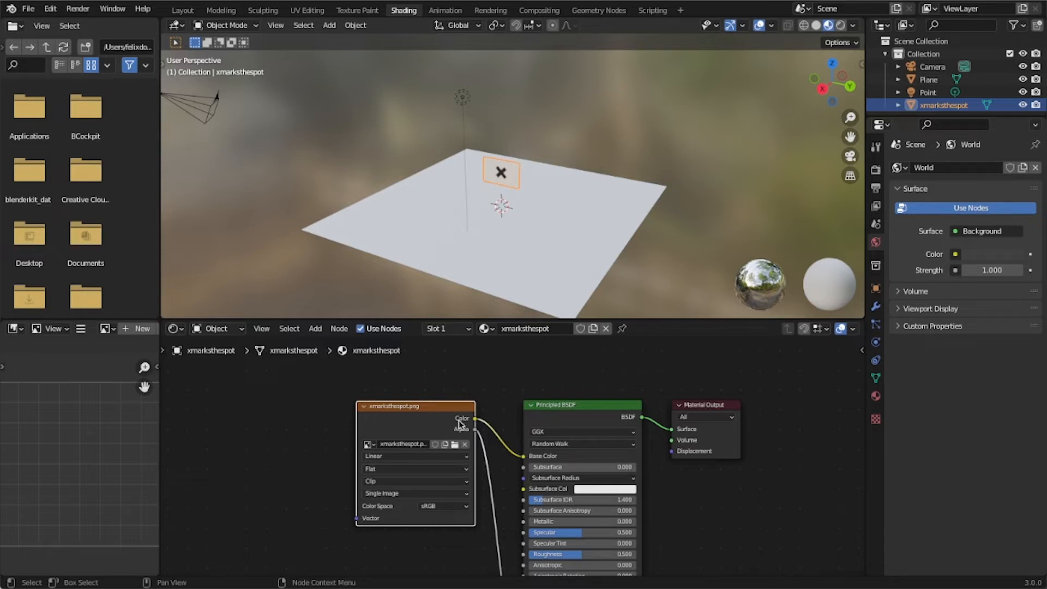
- Examine how the image node's Color and Alpha outputs feed the Principled BSDF and view the X plane up close
{"action": "middle_click_drag", "start_coordinate": [485, 416], "coordinate": [500, 392]}
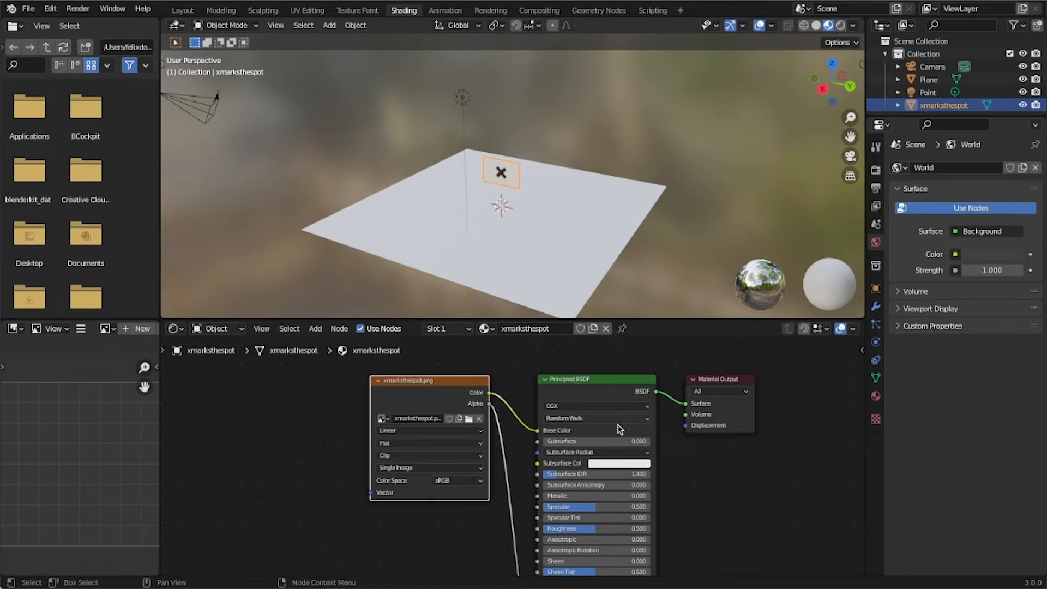
{"action": "middle_click_drag", "start_coordinate": [706, 512], "coordinate": [791, 502]}
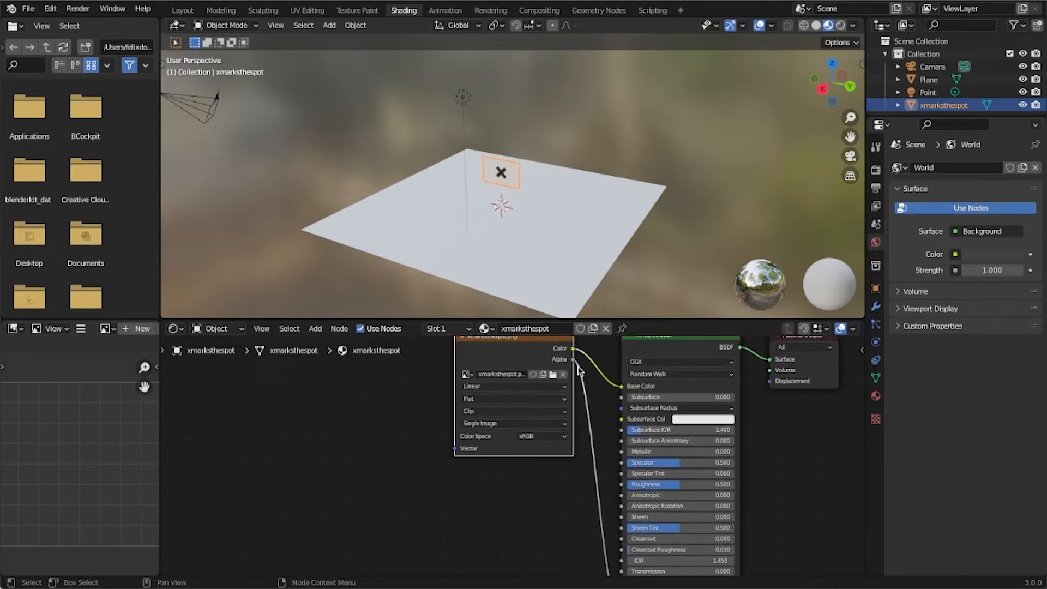
{"action": "scroll", "coordinate": [554, 460], "scroll_direction": "down", "scroll_amount": 5}
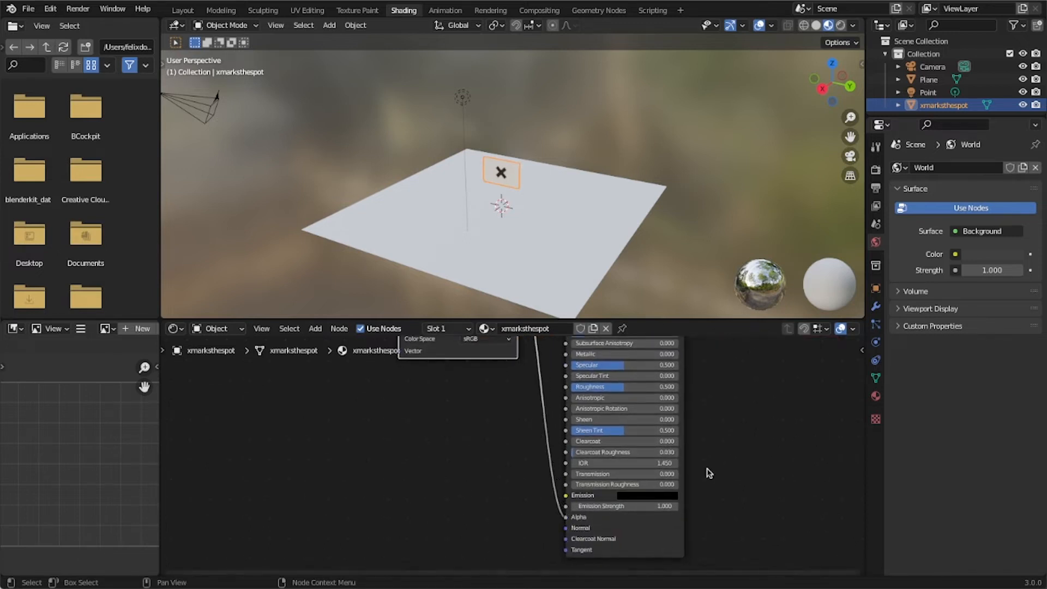
{"action": "scroll", "coordinate": [534, 400], "scroll_direction": "up", "scroll_amount": 5}
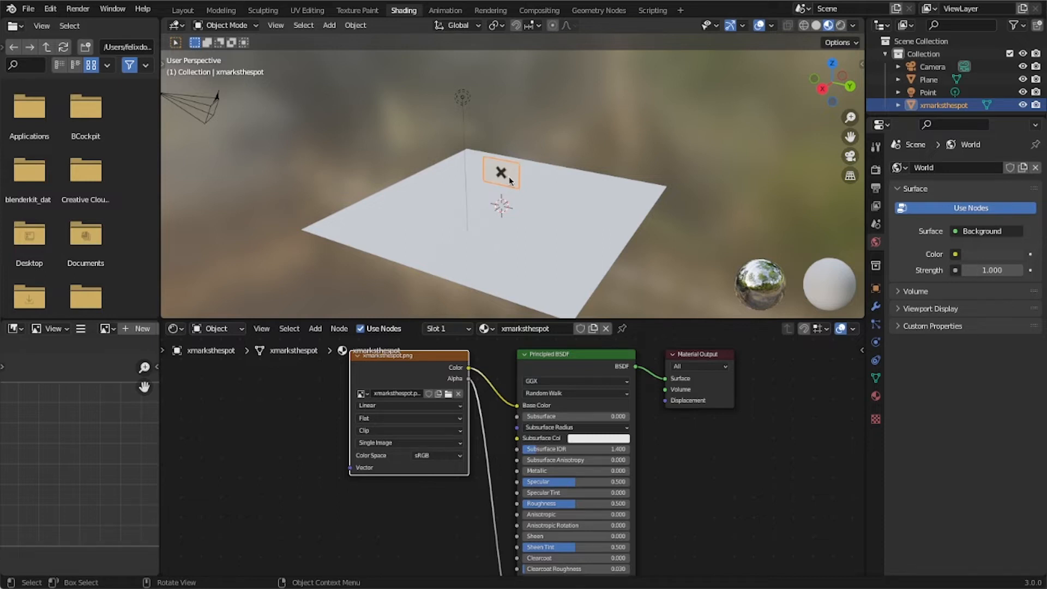
{"action": "scroll", "coordinate": [510, 181], "scroll_direction": "up", "scroll_amount": 8}
{"action": "middle_click_drag", "start_coordinate": [498, 182], "coordinate": [513, 164]}
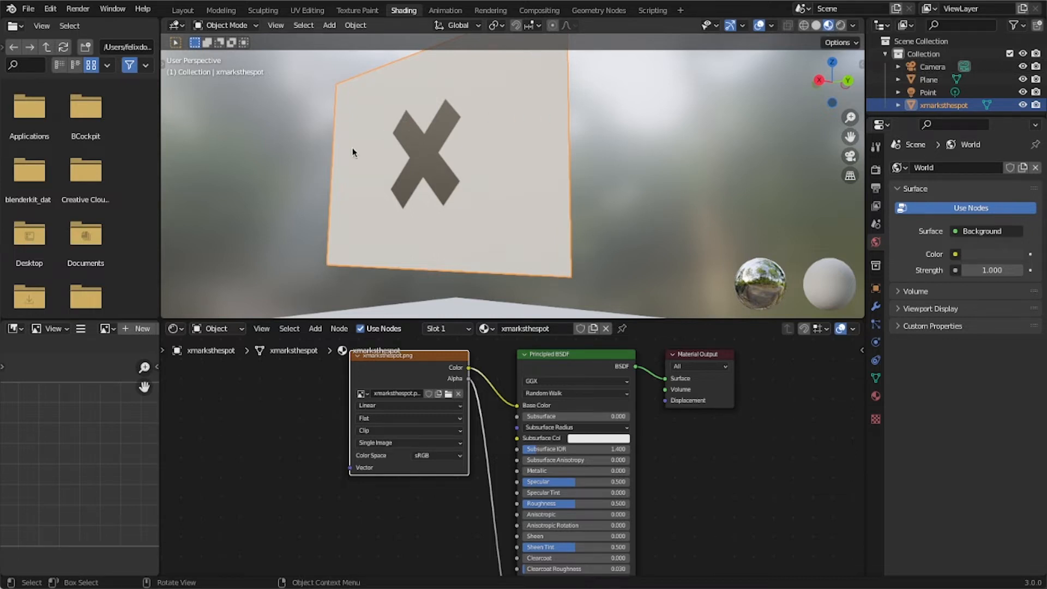
{"action": "middle_click_drag", "start_coordinate": [500, 213], "coordinate": [532, 301]}
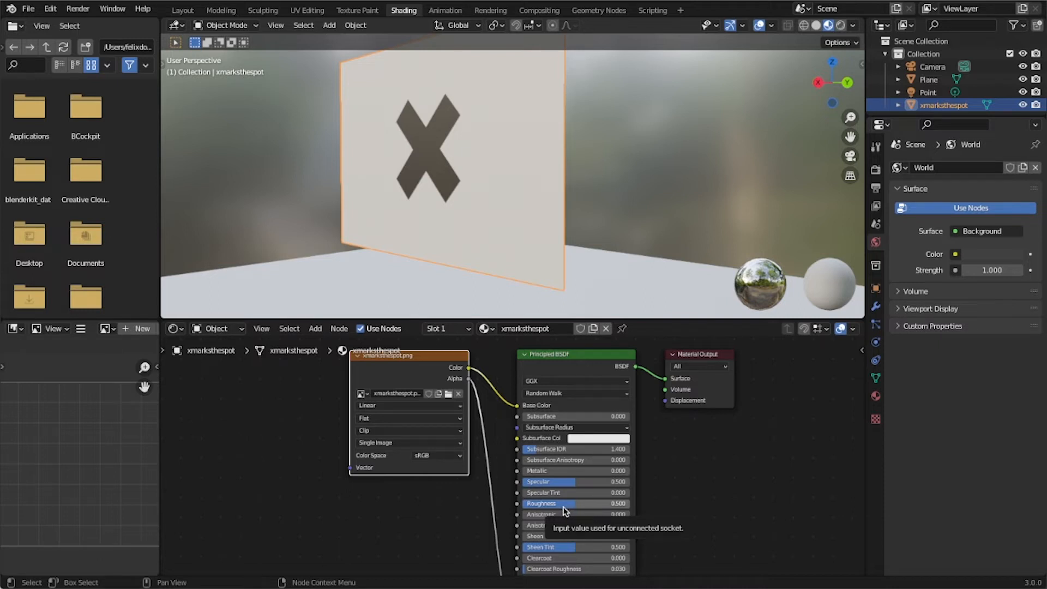
- Try low and high Roughness on the image plane's Principled BSDF, settling on 0.345
{"action": "left_click_drag", "start_coordinate": [564, 509], "coordinate": [530, 503]}
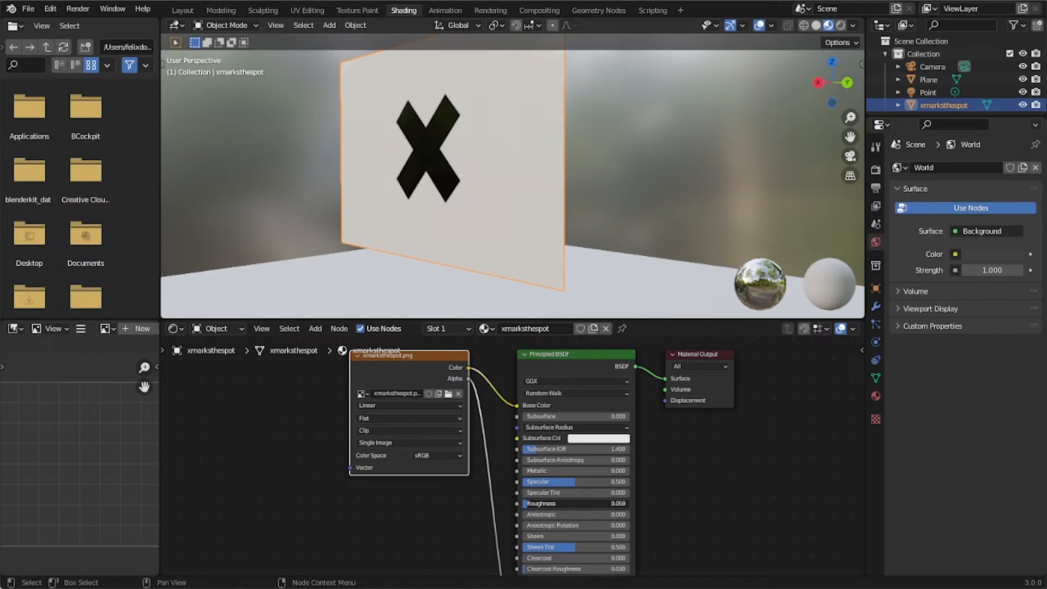
{"action": "middle_click_drag", "start_coordinate": [444, 188], "coordinate": [475, 180]}
{"action": "left_click_drag", "start_coordinate": [532, 507], "coordinate": [615, 505]}
{"action": "middle_click_drag", "start_coordinate": [551, 159], "coordinate": [515, 181]}
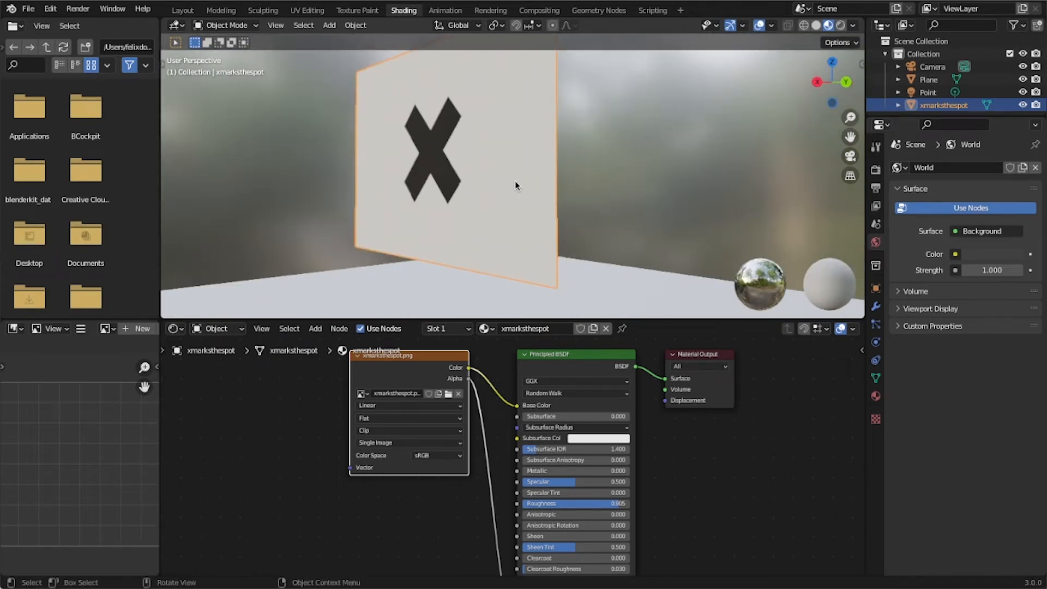
{"action": "mouse_move", "coordinate": [603, 504]}
{"action": "left_mouse_down"}
{"action": "mouse_move", "coordinate": [578, 503]}
{"action": "mouse_move", "coordinate": [618, 503]}
{"action": "left_mouse_up"}
{"action": "mouse_move", "coordinate": [604, 505]}
{"action": "left_mouse_down"}
{"action": "mouse_move", "coordinate": [537, 503]}
{"action": "mouse_move", "coordinate": [612, 503]}
{"action": "mouse_move", "coordinate": [538, 503]}
{"action": "mouse_move", "coordinate": [594, 504]}
{"action": "mouse_move", "coordinate": [559, 503]}
{"action": "left_mouse_up"}
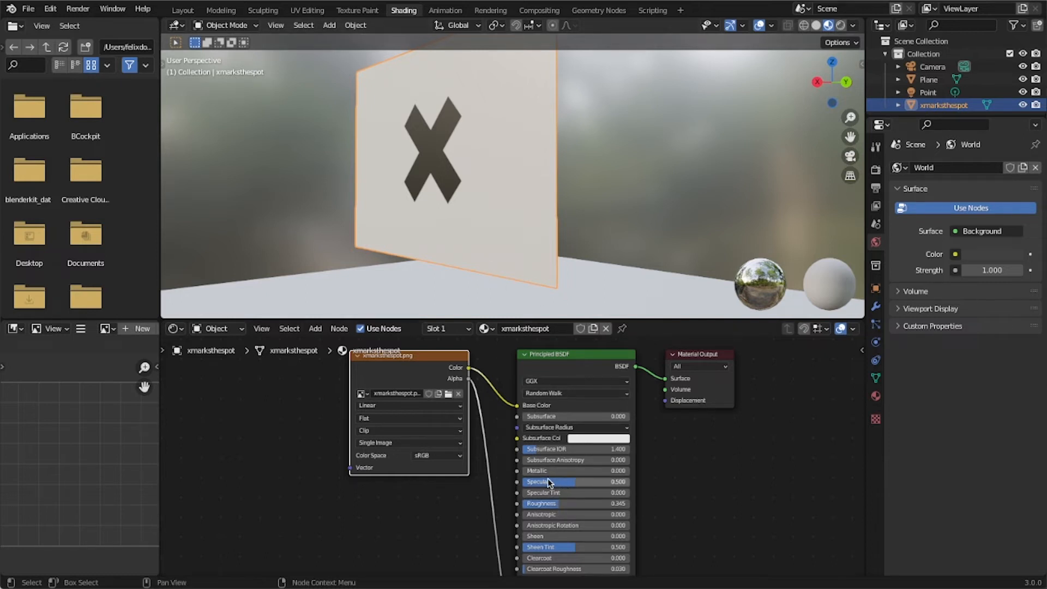
- Try high and low Specular values on the image plane's Principled BSDF, settling on 0.236
{"action": "middle_click_drag", "start_coordinate": [538, 264], "coordinate": [515, 203]}
{"action": "scroll", "coordinate": [379, 170], "scroll_direction": "down", "scroll_amount": 1}
{"action": "left_click_drag", "start_coordinate": [573, 483], "coordinate": [623, 481]}
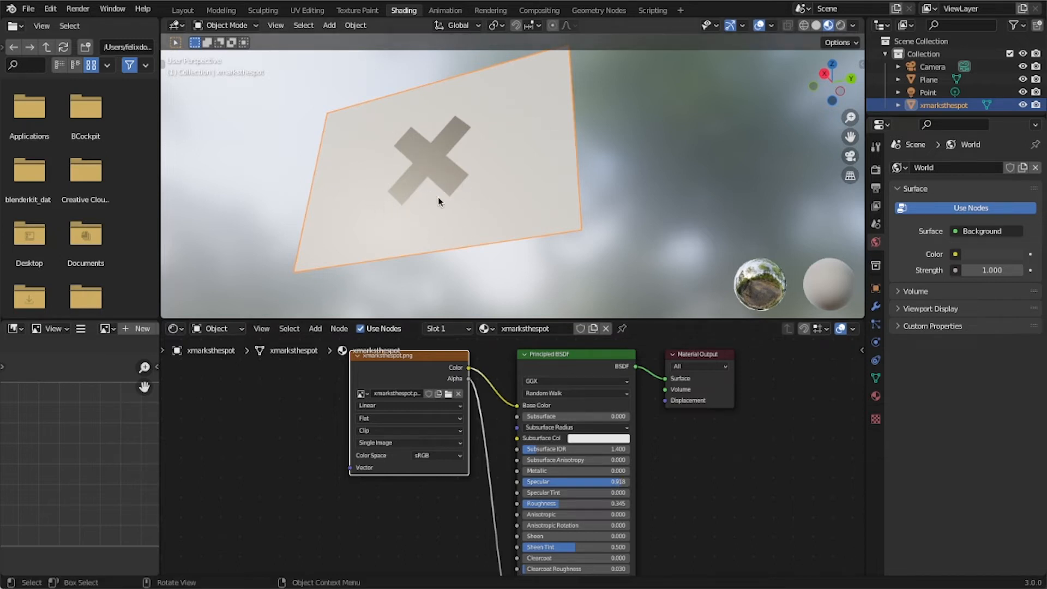
{"action": "middle_click_drag", "start_coordinate": [465, 205], "coordinate": [510, 300]}
{"action": "left_click_drag", "start_coordinate": [567, 481], "coordinate": [490, 482]}
{"action": "mouse_move", "coordinate": [507, 197]}
{"action": "middle_mouse_down"}
{"action": "mouse_move", "coordinate": [501, 187]}
{"action": "mouse_move", "coordinate": [512, 180]}
{"action": "mouse_move", "coordinate": [492, 183]}
{"action": "mouse_move", "coordinate": [509, 171]}
{"action": "mouse_move", "coordinate": [500, 184]}
{"action": "middle_mouse_up"}
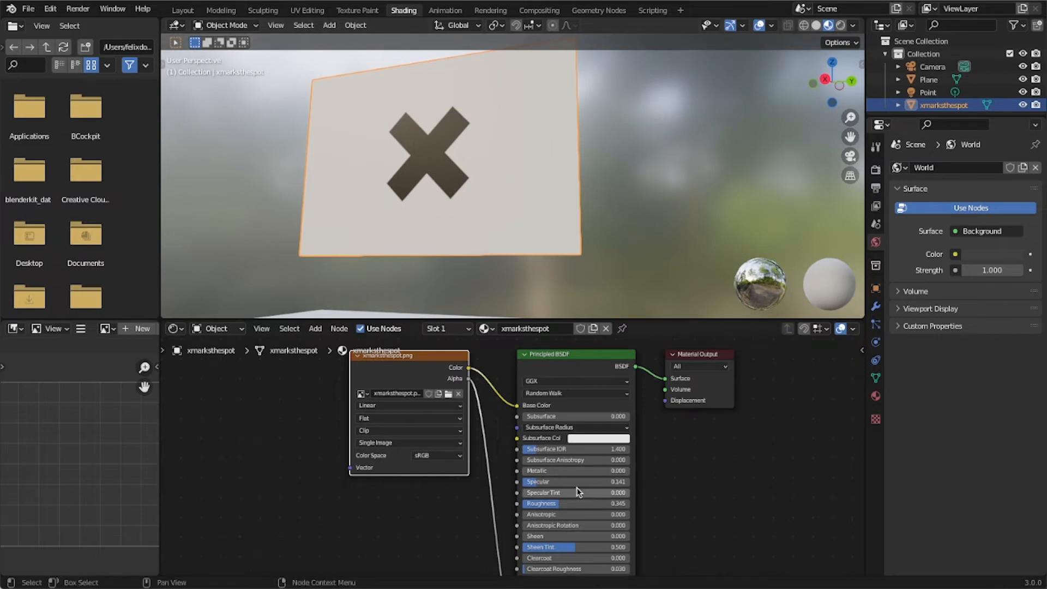
{"action": "left_click_drag", "start_coordinate": [538, 482], "coordinate": [548, 481]}
{"action": "mouse_move", "coordinate": [613, 149]}
{"action": "middle_mouse_down"}
{"action": "mouse_move", "coordinate": [600, 185]}
{"action": "mouse_move", "coordinate": [563, 162]}
{"action": "mouse_move", "coordinate": [662, 175]}
{"action": "mouse_move", "coordinate": [485, 180]}
{"action": "mouse_move", "coordinate": [523, 191]}
{"action": "middle_mouse_up"}
{"action": "left_click", "coordinate": [626, 145], "text": "shift"}
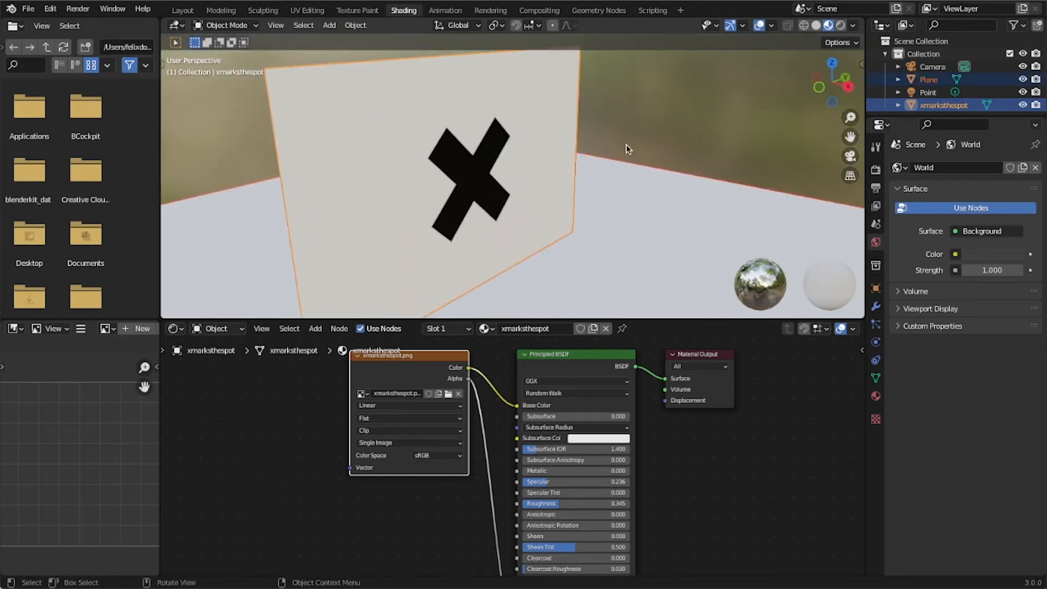
{"action": "middle_click_drag", "start_coordinate": [659, 125], "coordinate": [527, 154]}
{"action": "left_click", "coordinate": [632, 150]}
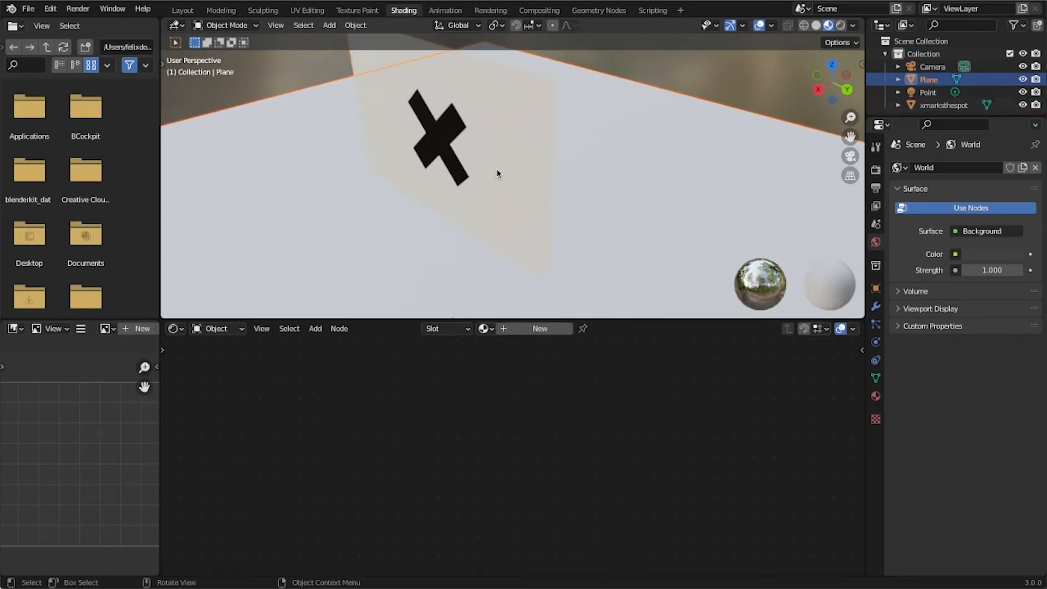
{"action": "left_click", "coordinate": [476, 171]}
{"action": "mouse_move", "coordinate": [499, 172]}
{"action": "middle_mouse_down"}
{"action": "mouse_move", "coordinate": [591, 153]}
{"action": "mouse_move", "coordinate": [502, 190]}
{"action": "mouse_move", "coordinate": [536, 150]}
{"action": "mouse_move", "coordinate": [485, 166]}
{"action": "middle_mouse_up"}
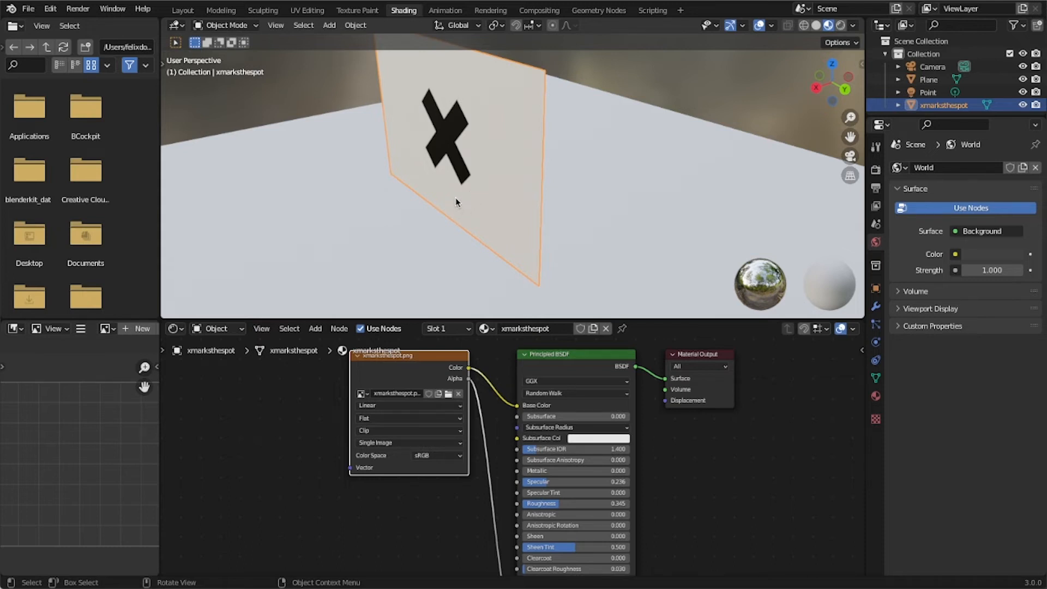
- Rotate the xmarksthespot plane 90 degrees about the Y axis so it lies flat
{"action": "middle_click_drag", "start_coordinate": [452, 203], "coordinate": [491, 230]}
{"action": "scroll", "coordinate": [475, 202], "scroll_direction": "down", "scroll_amount": 5}
{"action": "type", "text": "ry90"}
{"action": "key", "text": "Return"}
- Add a Noise Texture node with linked Texture Coordinate and Mapping nodes to the xmarksthespot material
{"action": "middle_click_drag", "start_coordinate": [246, 419], "coordinate": [474, 450]}
{"action": "key", "text": "shift+a"}
{"action": "left_click", "coordinate": [306, 434]}
{"action": "type", "text": "noise"}
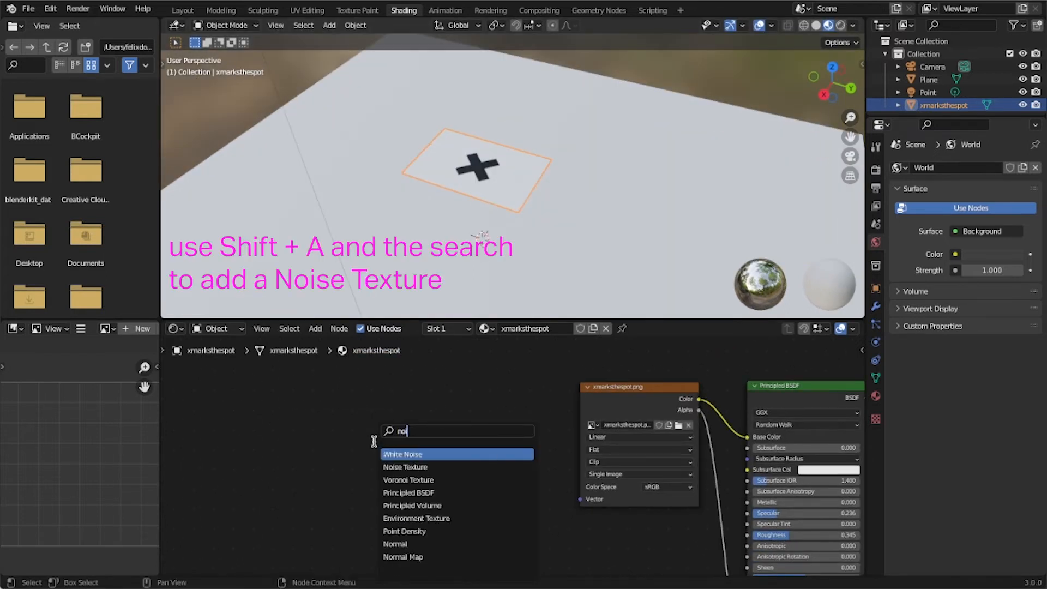
{"action": "key", "text": "Return"}
{"action": "key", "text": "ctrl+t"}
- Add a Bump node between the Noise Texture and the xmarksthespot.png image node
{"action": "middle_click_drag", "start_coordinate": [364, 419], "coordinate": [458, 421]}
{"action": "key", "text": "shift+a"}
{"action": "left_click", "coordinate": [561, 437]}
{"action": "type", "text": "bump"}
{"action": "key", "text": "Return"}
{"action": "left_click", "coordinate": [564, 442]}
- Connect the Noise Texture's Fac to the Bump's Height and the Bump's Normal to the Principled BSDF's Normal
{"action": "left_click_drag", "start_coordinate": [503, 440], "coordinate": [544, 494]}
{"action": "left_click_drag", "start_coordinate": [613, 449], "coordinate": [807, 541]}
{"action": "middle_click_drag", "start_coordinate": [481, 488], "coordinate": [547, 524]}
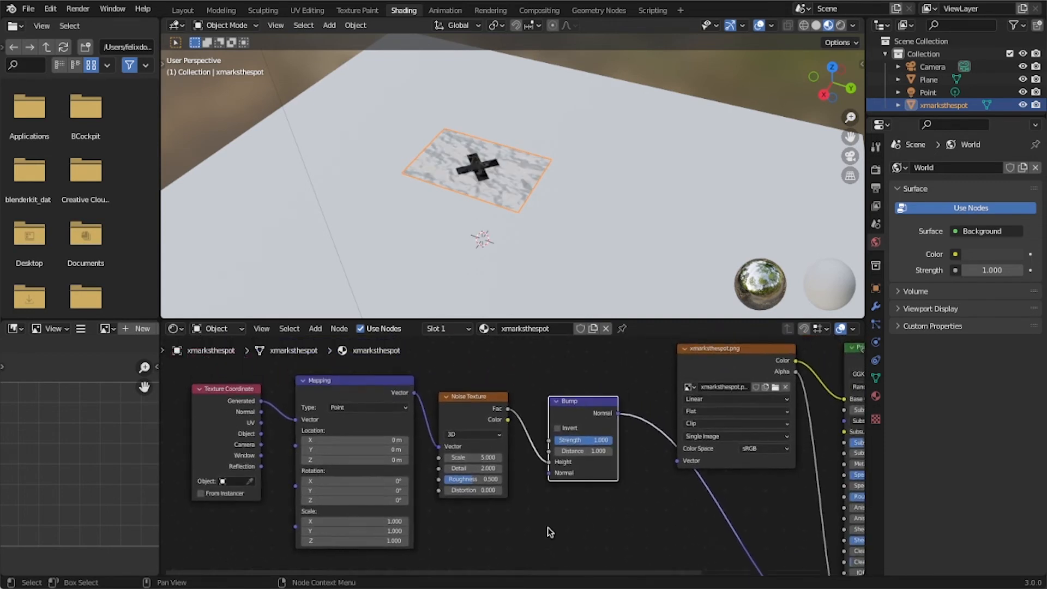
- Trace the node chain from the Noise Texture through the Bump node to the Principled BSDF
{"action": "middle_click_drag", "start_coordinate": [646, 378], "coordinate": [665, 402]}
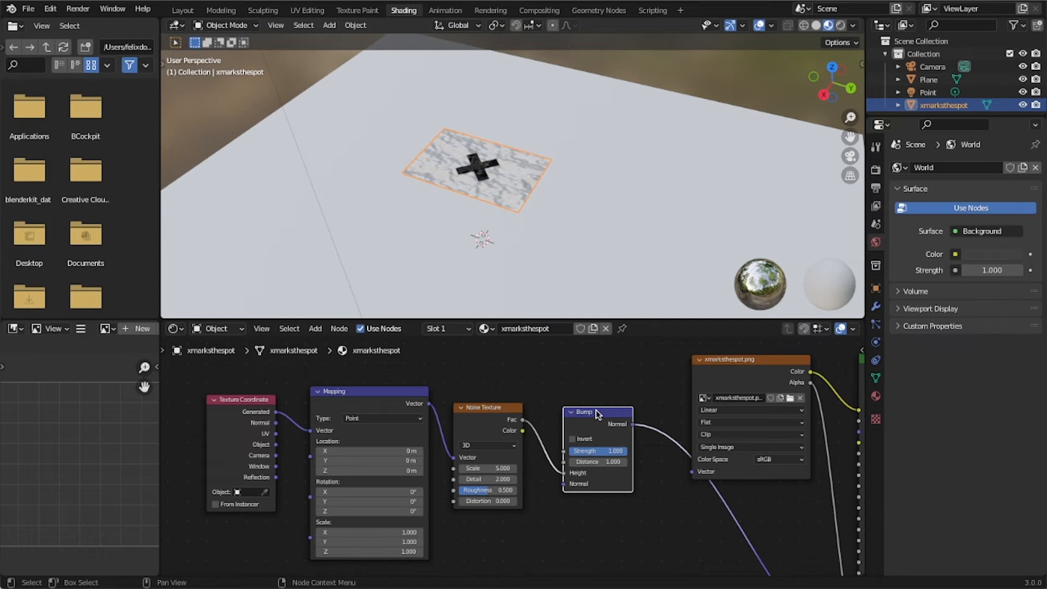
{"action": "middle_click_drag", "start_coordinate": [648, 412], "coordinate": [604, 381]}
{"action": "middle_click_drag", "start_coordinate": [662, 463], "coordinate": [570, 403]}
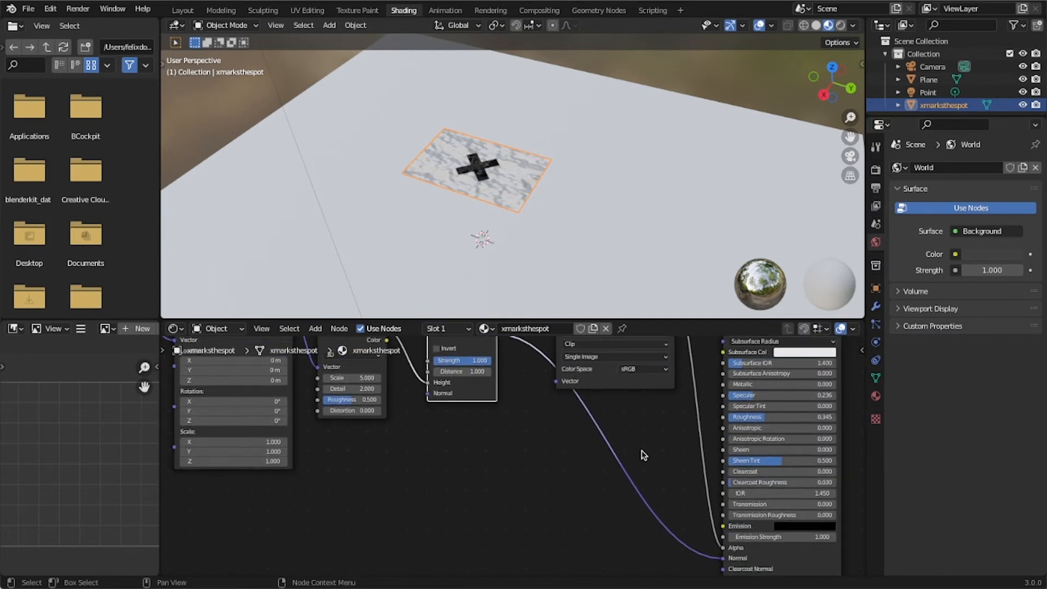
{"action": "middle_click_drag", "start_coordinate": [662, 489], "coordinate": [631, 556]}
{"action": "middle_click_drag", "start_coordinate": [461, 488], "coordinate": [572, 519]}
{"action": "scroll", "coordinate": [541, 477], "scroll_direction": "up", "scroll_amount": 1}
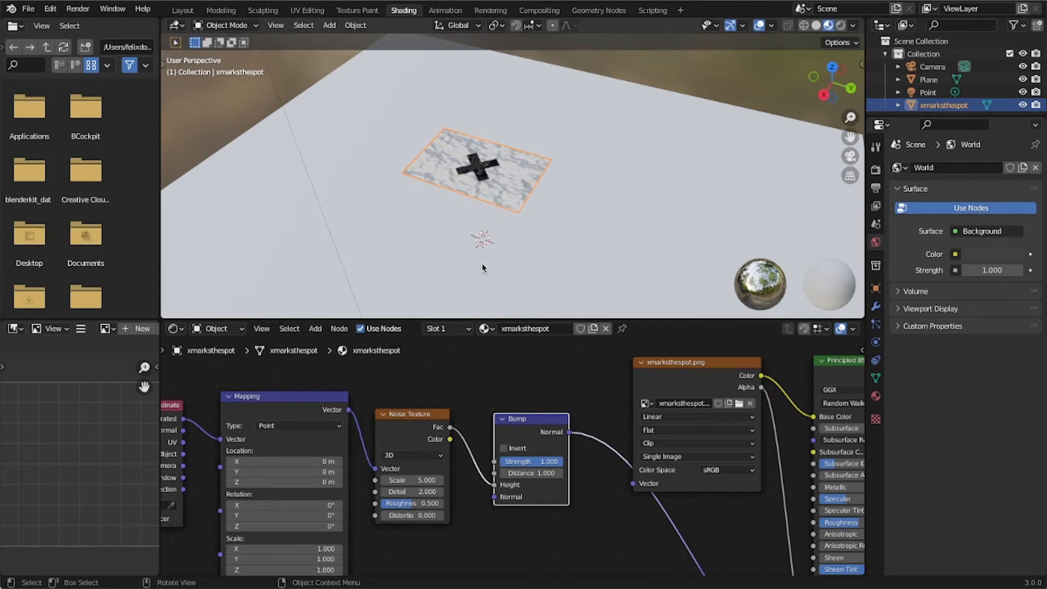
- Inspect the bump effect on the image plane's white area and black X from several angles
{"action": "mouse_move", "coordinate": [545, 251]}
{"action": "middle_mouse_down"}
{"action": "mouse_move", "coordinate": [500, 180]}
{"action": "mouse_move", "coordinate": [543, 146]}
{"action": "mouse_move", "coordinate": [552, 189]}
{"action": "mouse_move", "coordinate": [533, 206]}
{"action": "mouse_move", "coordinate": [551, 243]}
{"action": "middle_mouse_up"}
{"action": "scroll", "coordinate": [496, 164], "scroll_direction": "up", "scroll_amount": 2}
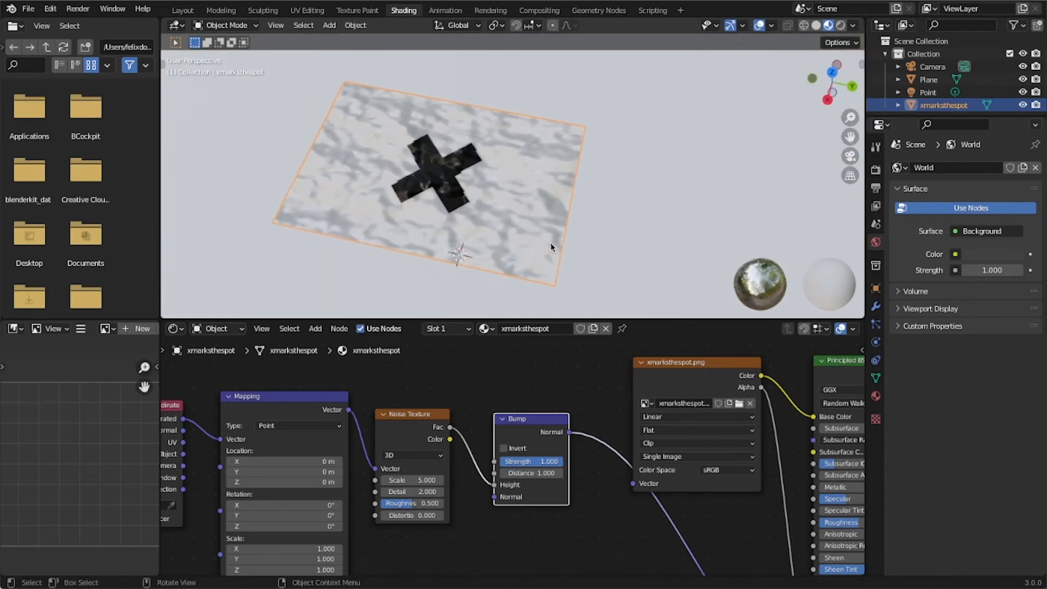
{"action": "scroll", "coordinate": [398, 166], "scroll_direction": "up", "scroll_amount": 4}
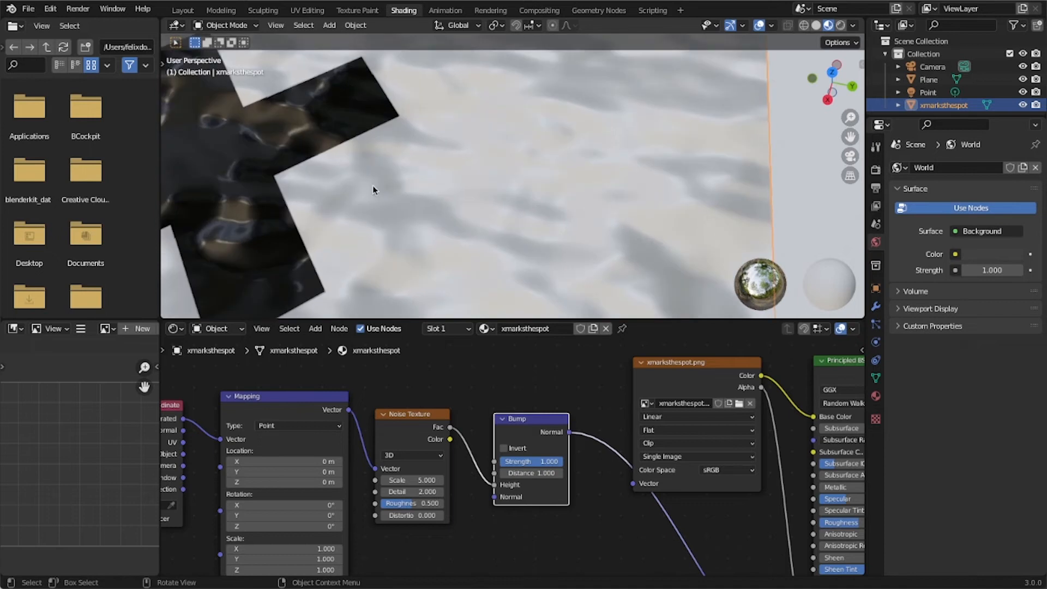
{"action": "scroll", "coordinate": [372, 185], "scroll_direction": "up", "scroll_amount": 1}
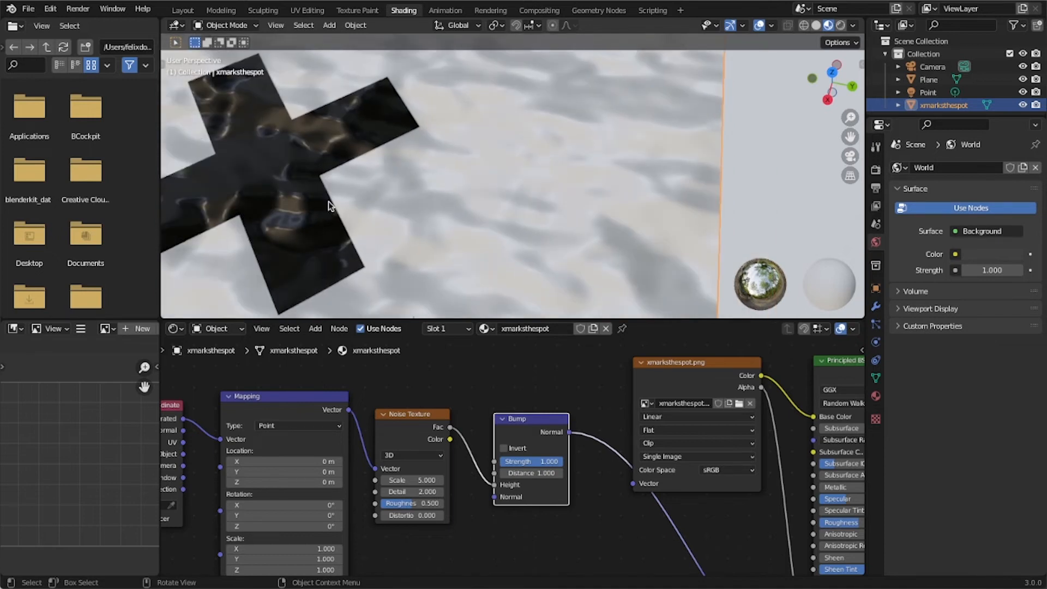
{"action": "middle_click_drag", "start_coordinate": [321, 199], "coordinate": [460, 199]}
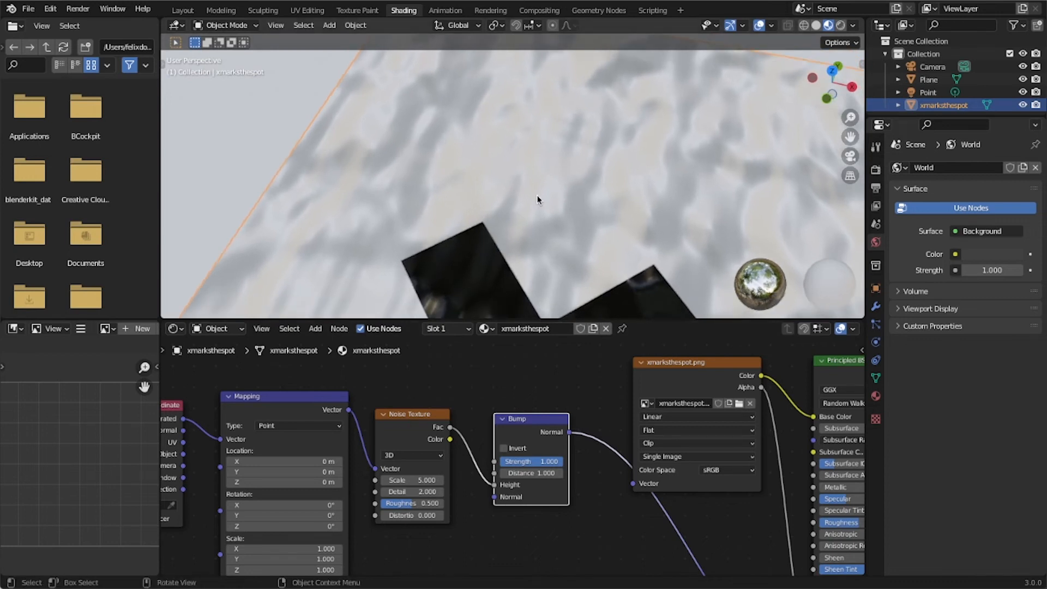
{"action": "scroll", "coordinate": [539, 199], "scroll_direction": "down", "scroll_amount": 6}
{"action": "middle_click_drag", "start_coordinate": [548, 242], "coordinate": [447, 176]}
{"action": "middle_click_drag", "start_coordinate": [404, 203], "coordinate": [479, 256]}
- Set the Noise Texture node's Scale to 30
{"action": "middle_click_drag", "start_coordinate": [392, 374], "coordinate": [550, 351]}
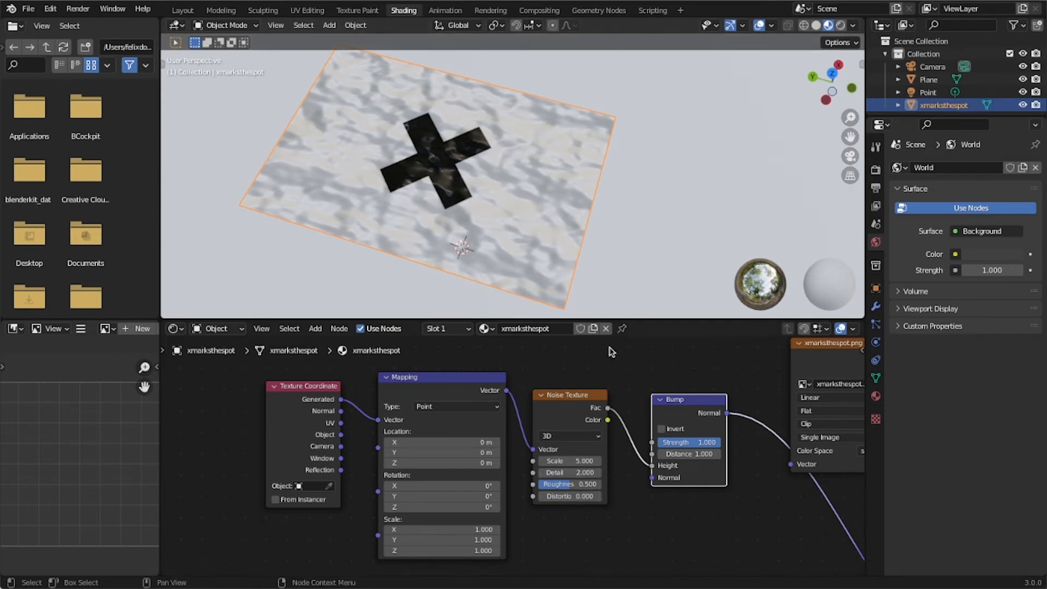
{"action": "middle_click_drag", "start_coordinate": [632, 376], "coordinate": [545, 351]}
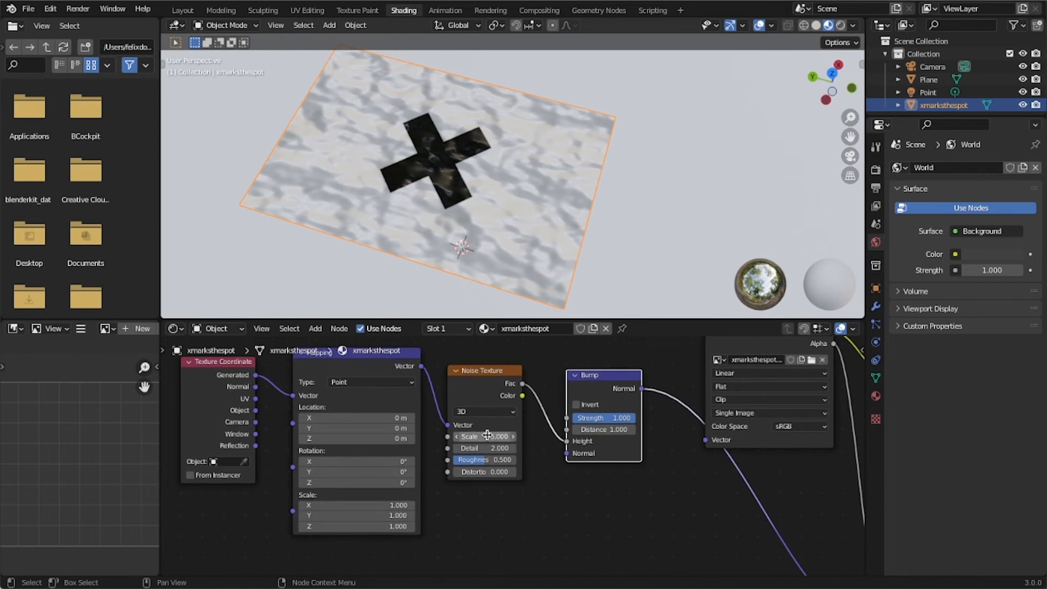
{"action": "left_click", "coordinate": [492, 436]}
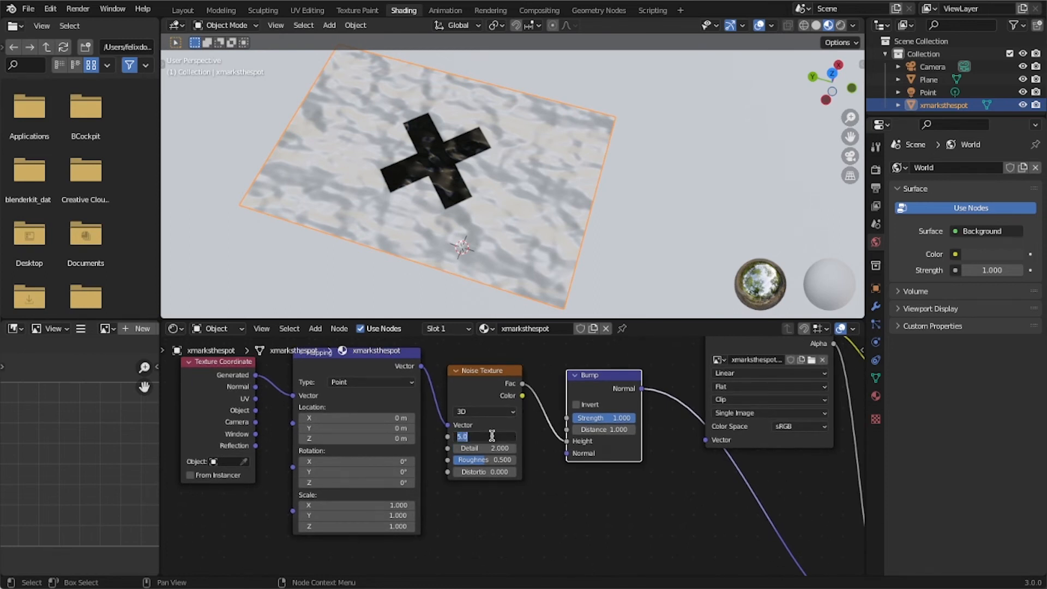
{"action": "key", "text": "Return"}
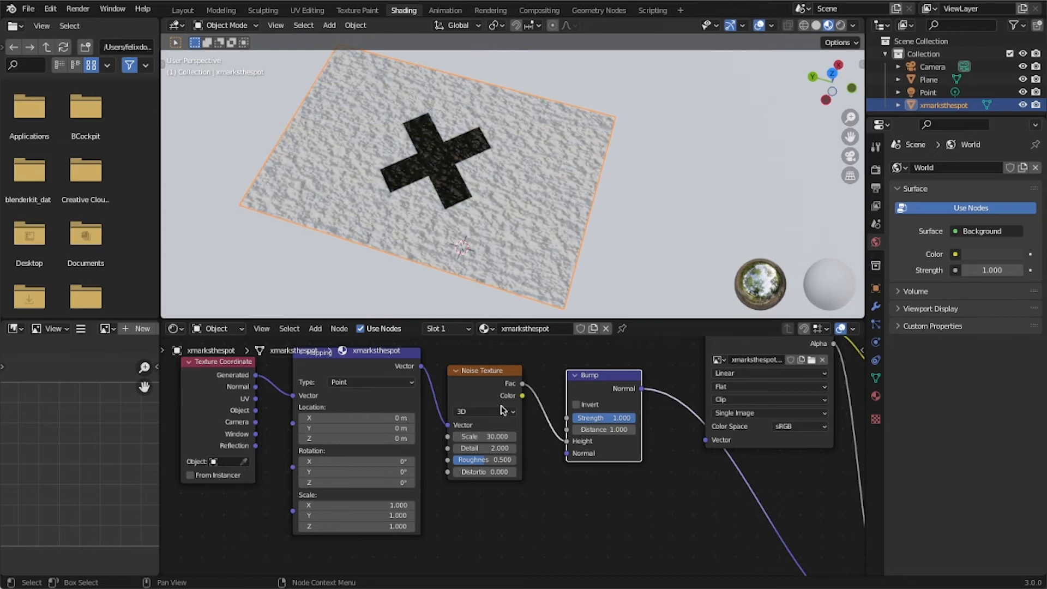
- Fine-tune the Noise Texture's Scale to 32.3 and raise its Detail to 7.1
{"action": "left_click", "coordinate": [500, 438]}
{"action": "left_click", "coordinate": [527, 462]}
{"action": "left_click_drag", "start_coordinate": [468, 437], "coordinate": [491, 436]}
{"action": "middle_click_drag", "start_coordinate": [582, 244], "coordinate": [473, 252]}
{"action": "scroll", "coordinate": [511, 185], "scroll_direction": "up", "scroll_amount": 5}
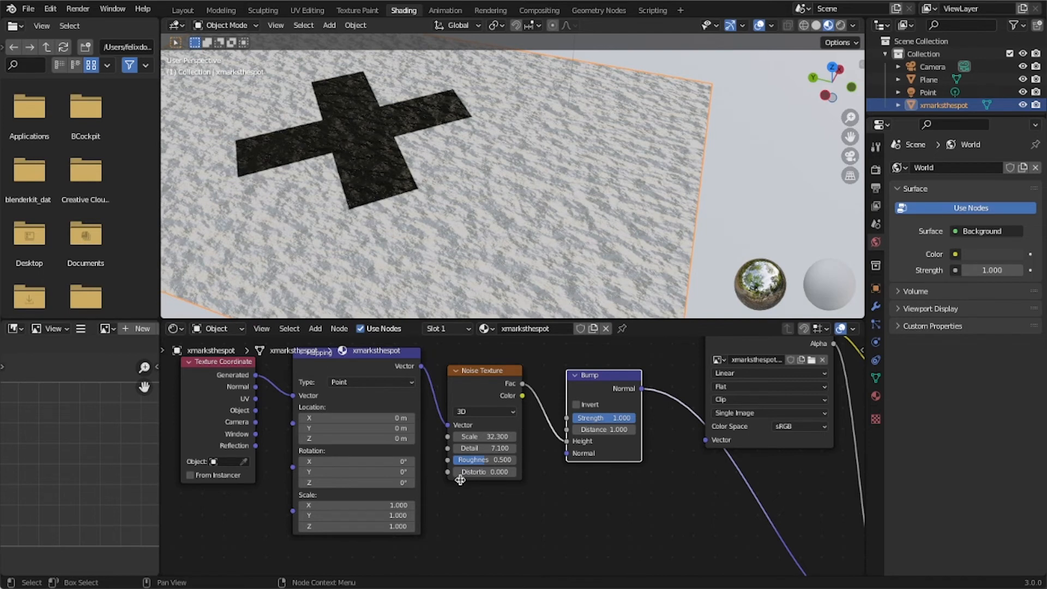
- Adjust the Noise Texture's Roughness to about 0.683
{"action": "middle_click_drag", "start_coordinate": [439, 490], "coordinate": [431, 482]}
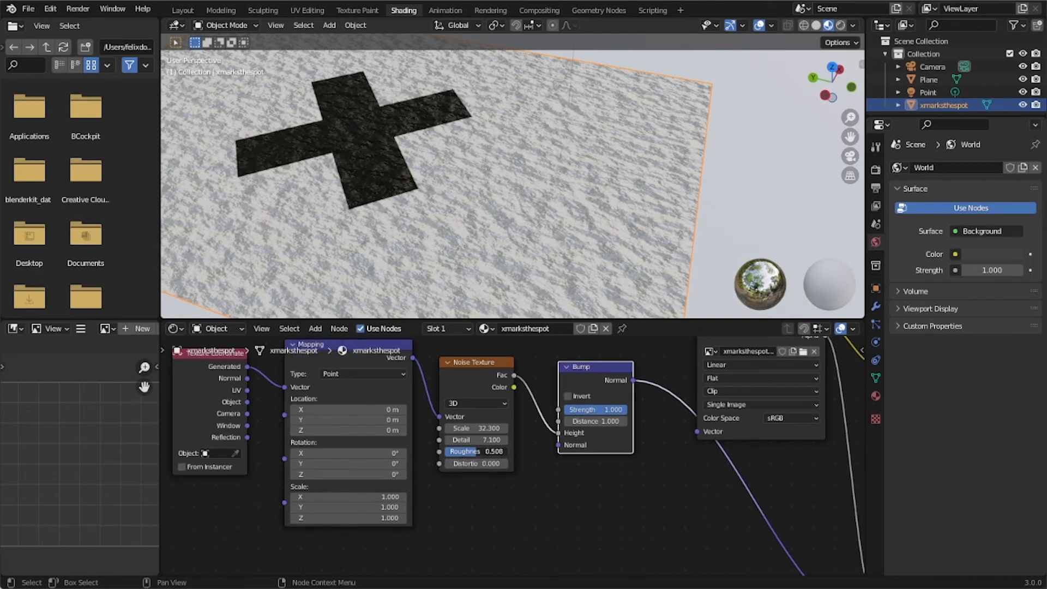
{"action": "left_click_drag", "start_coordinate": [476, 451], "coordinate": [496, 451]}
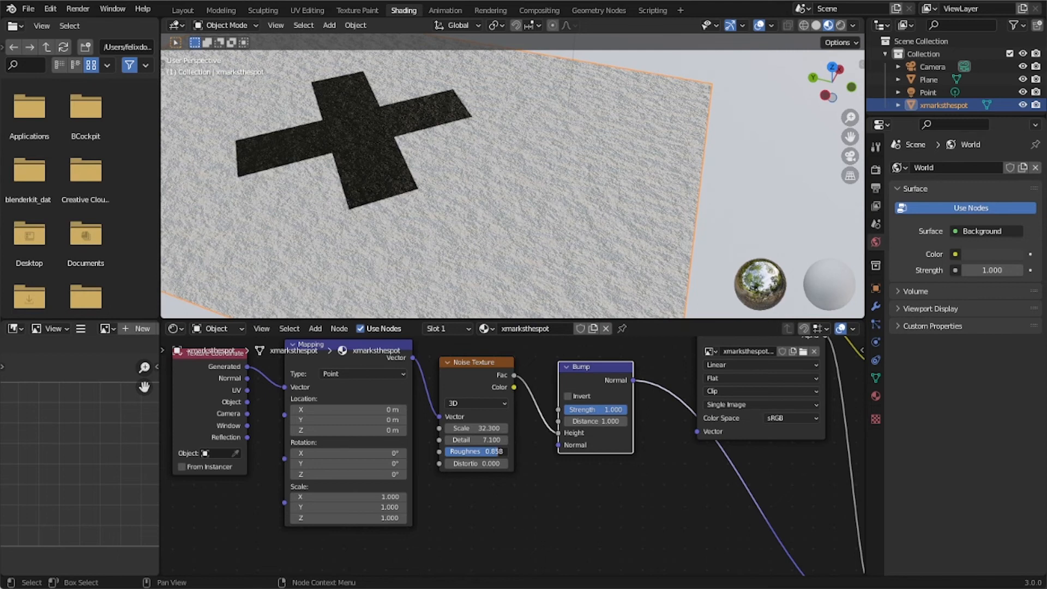
{"action": "left_click_drag", "start_coordinate": [495, 451], "coordinate": [469, 454]}
- Set the Mapping node's Scale to 10 on X and 5 on Y
{"action": "left_click", "coordinate": [382, 495]}
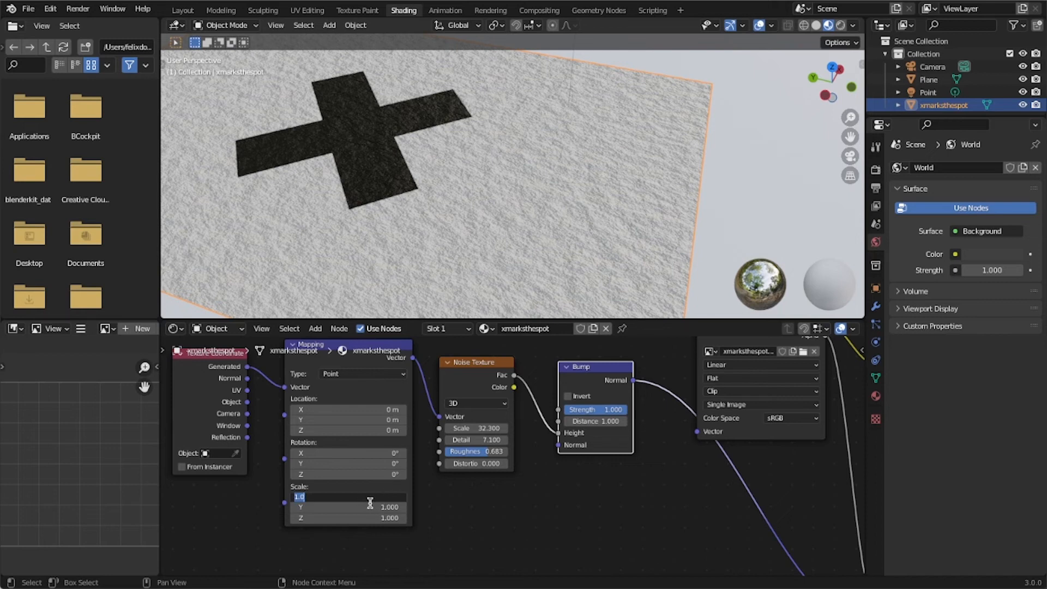
{"action": "type", "text": "10"}
{"action": "key", "text": "Tab"}
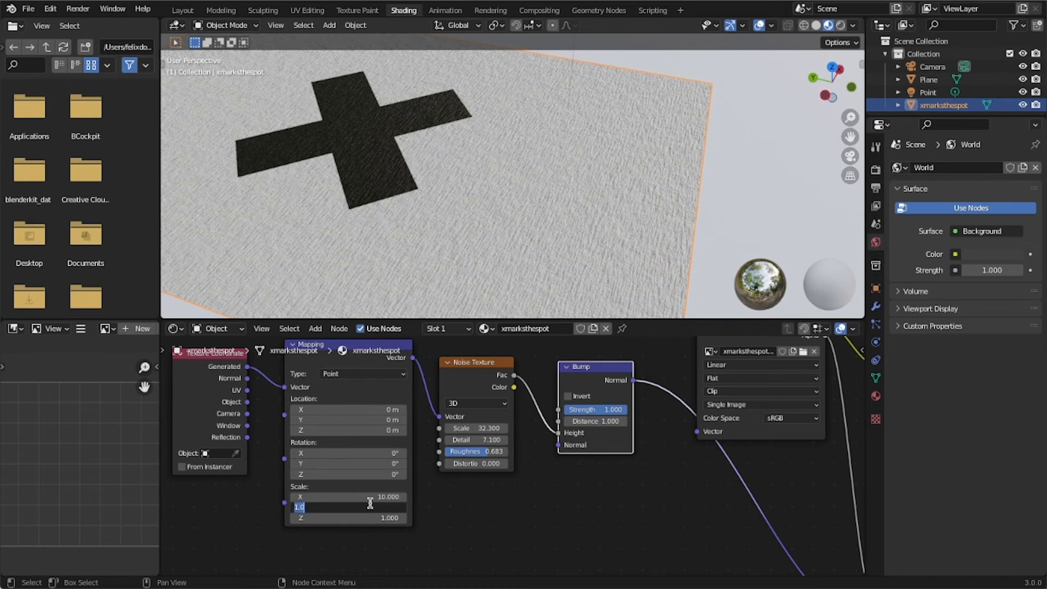
{"action": "type", "text": "50"}
{"action": "key", "text": "BackSpace"}
{"action": "key", "text": "Tab"}
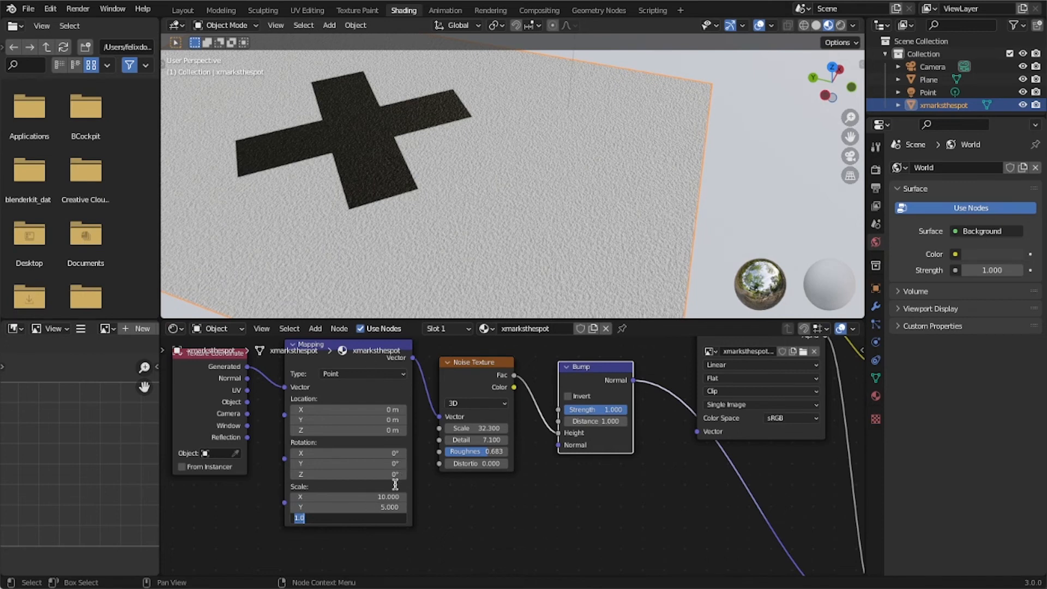
{"action": "key", "text": "Return"}
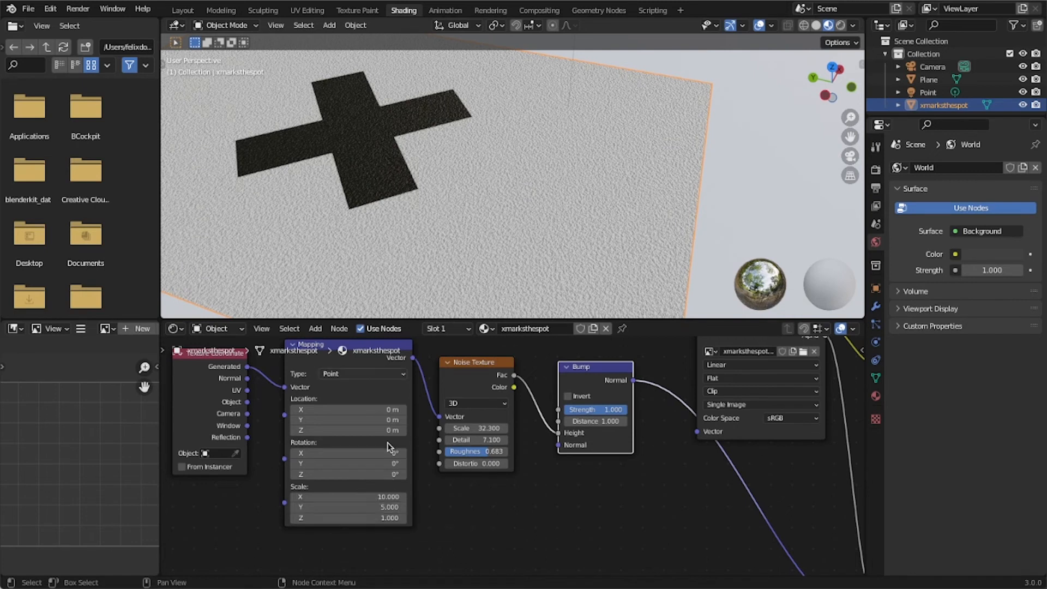
- Set the Mapping node's Scale to 6 on X and 3 on Y
{"action": "left_click", "coordinate": [383, 494]}
{"action": "type", "text": "6"}
{"action": "key", "text": "Tab"}
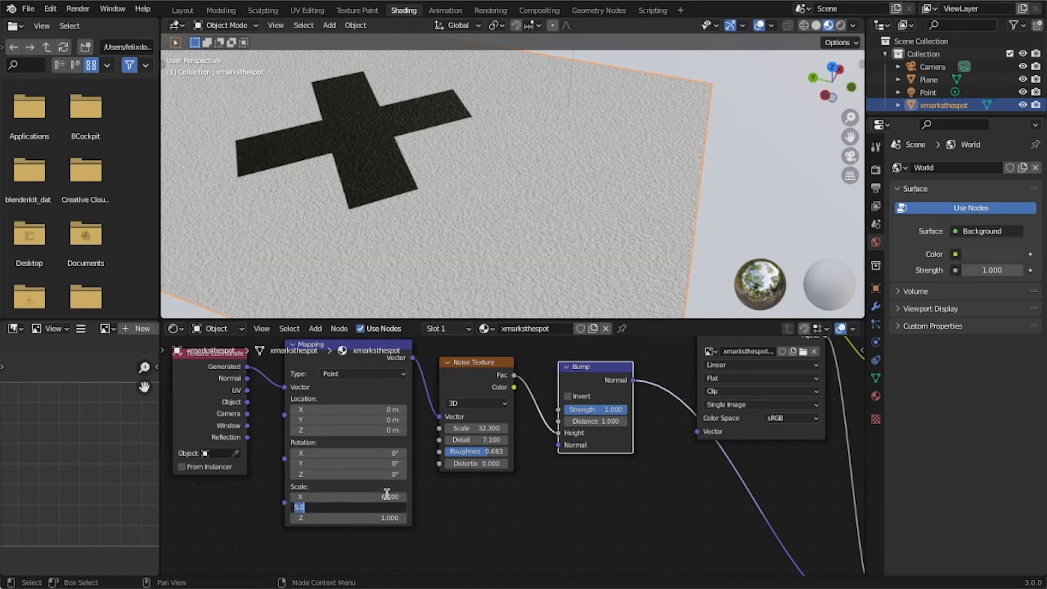
{"action": "type", "text": "3"}
{"action": "key", "text": "Tab"}
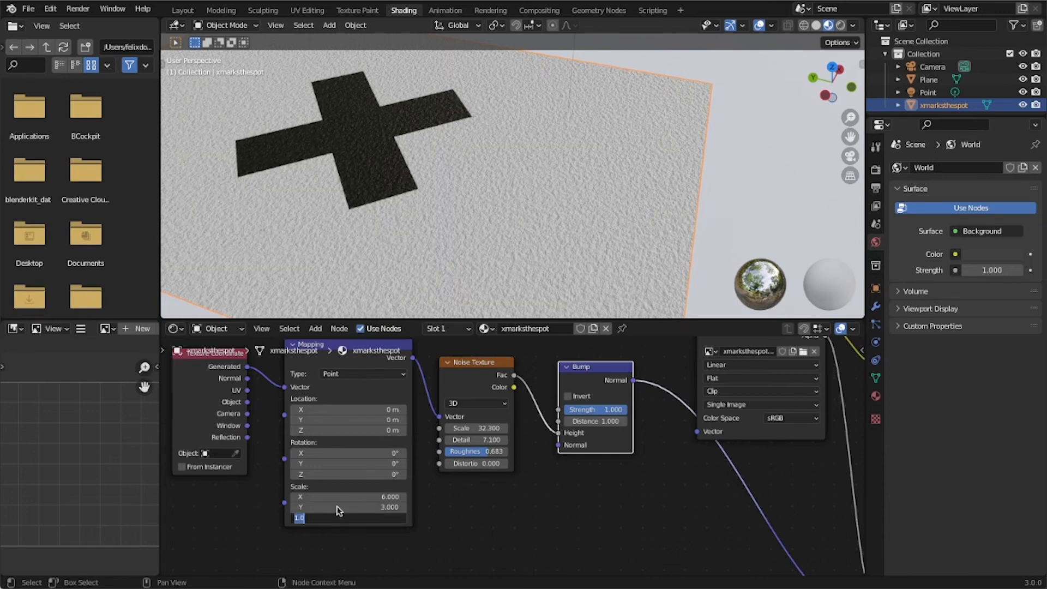
{"action": "key", "text": "Return"}
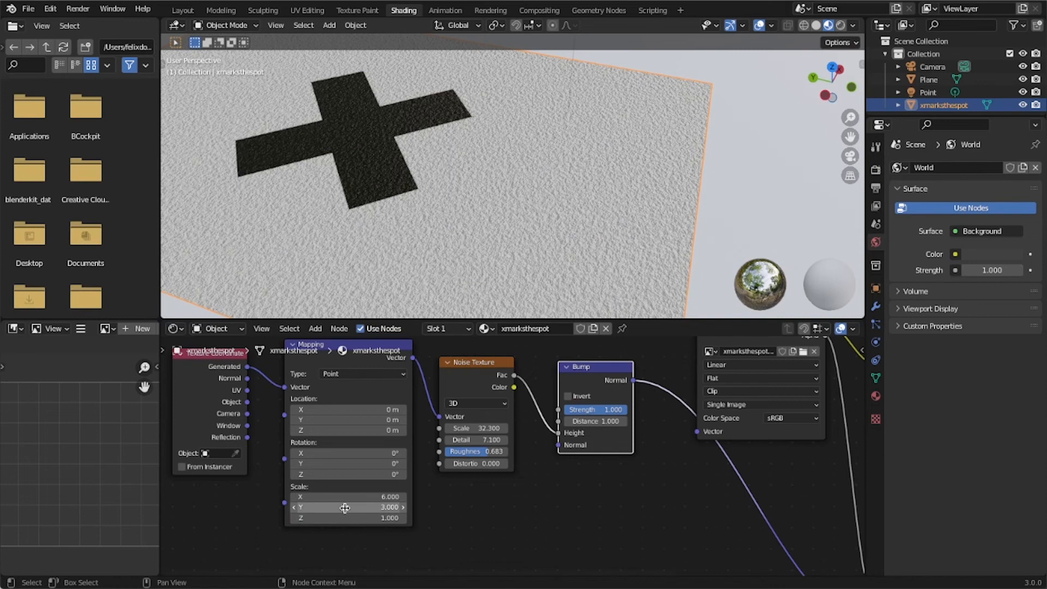
- Set the Mapping node's Y Scale to 2 and check the bump texture on the image plane
{"action": "left_click", "coordinate": [342, 507]}
{"action": "type", "text": "2"}
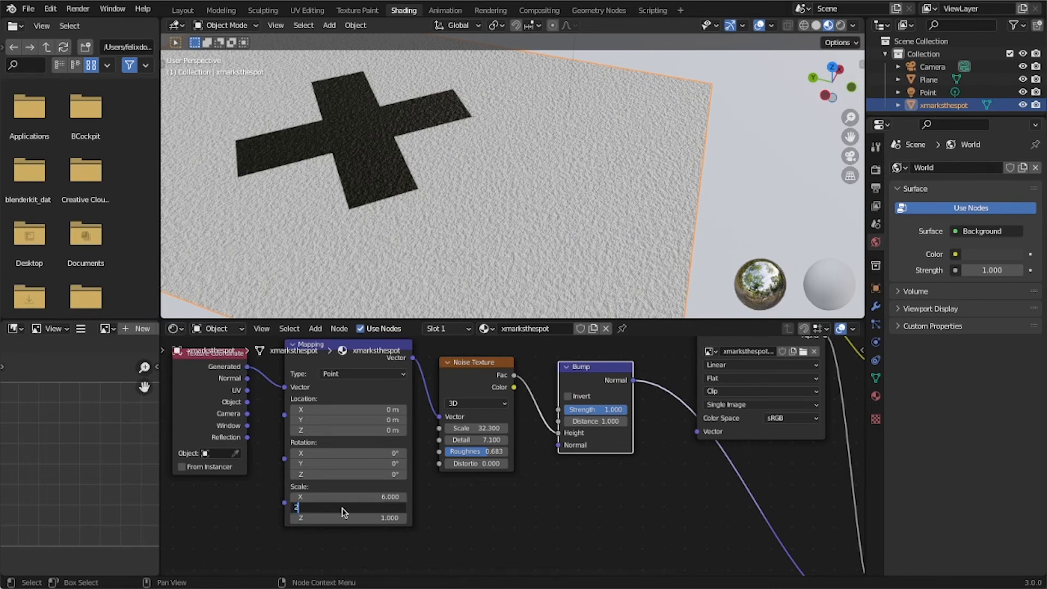
{"action": "key", "text": "Return"}
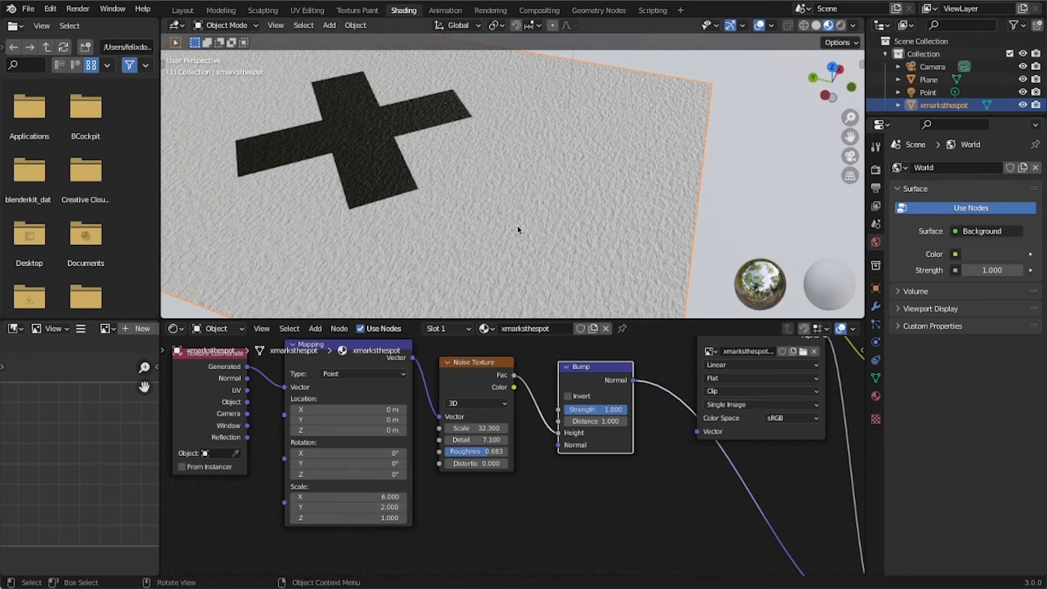
{"action": "middle_click_drag", "start_coordinate": [397, 212], "coordinate": [421, 221]}
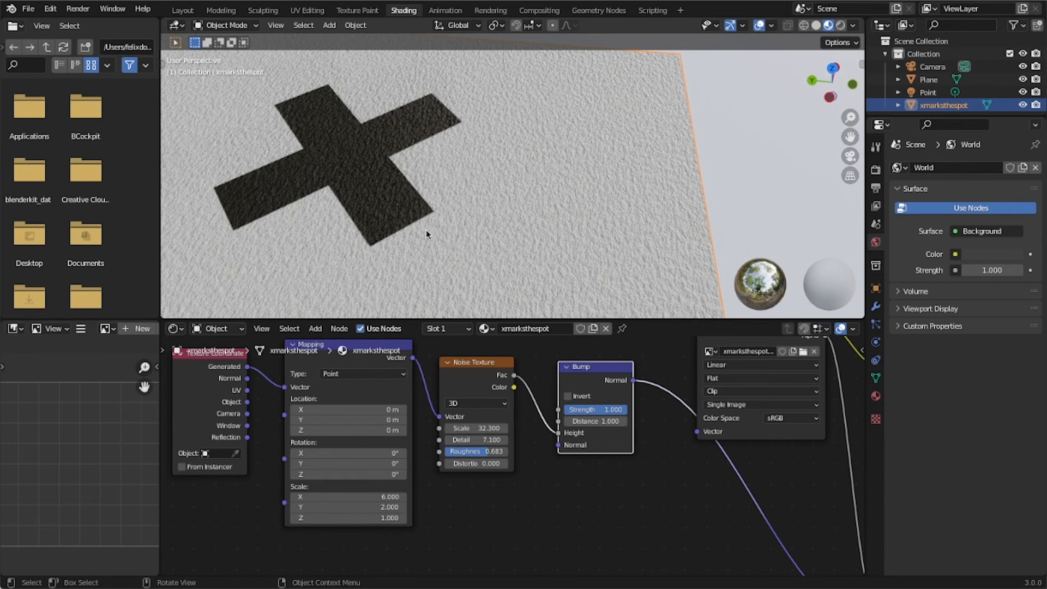
{"action": "scroll", "coordinate": [427, 230], "scroll_direction": "down", "scroll_amount": 5}
{"action": "middle_click_drag", "start_coordinate": [488, 243], "coordinate": [469, 241]}
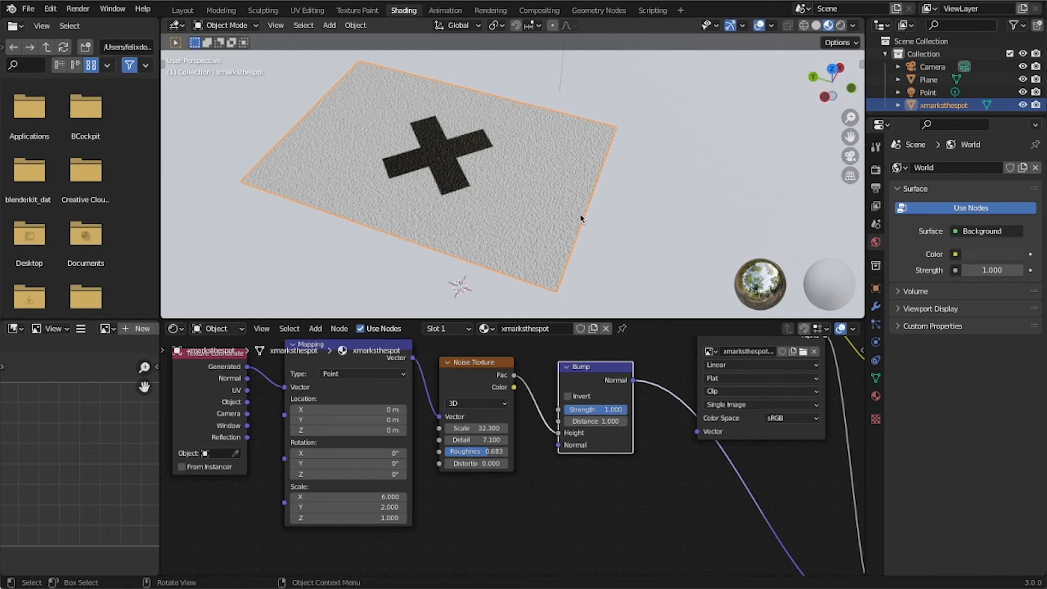
- Set the Bump node's Strength to 0.2 and check the softened texture around the black X
{"action": "left_click", "coordinate": [586, 412]}
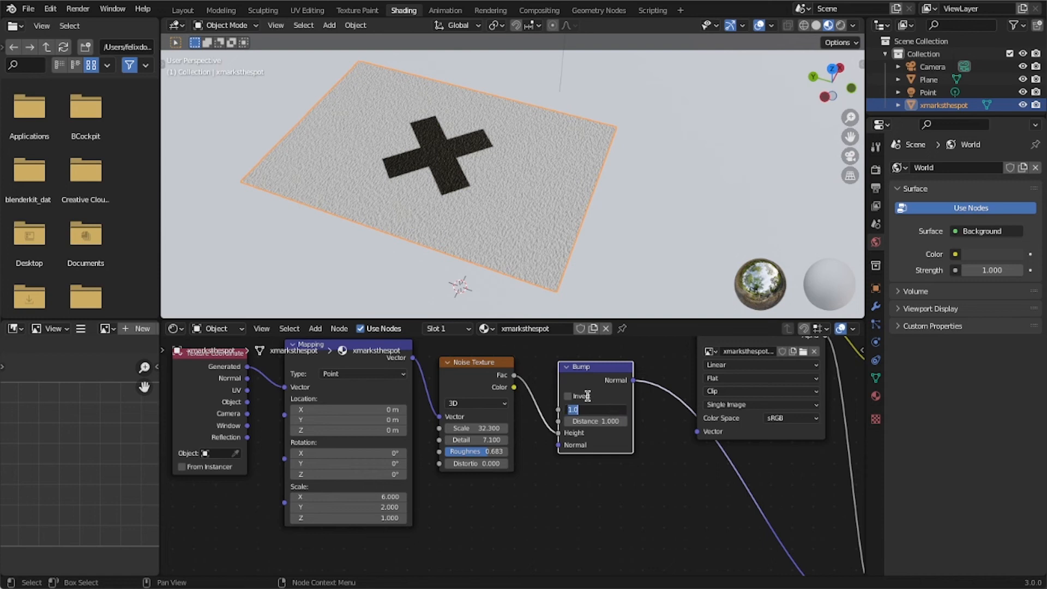
{"action": "type", "text": "0.2"}
{"action": "key", "text": "Return"}
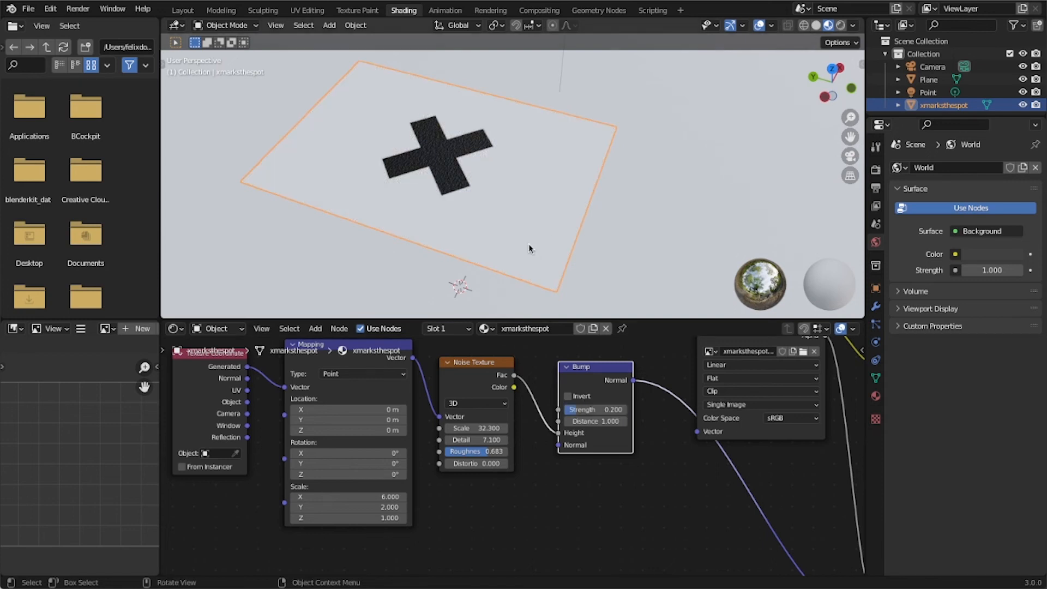
{"action": "scroll", "coordinate": [526, 243], "scroll_direction": "up", "scroll_amount": 6}
{"action": "scroll", "coordinate": [439, 253], "scroll_direction": "down", "scroll_amount": 3}
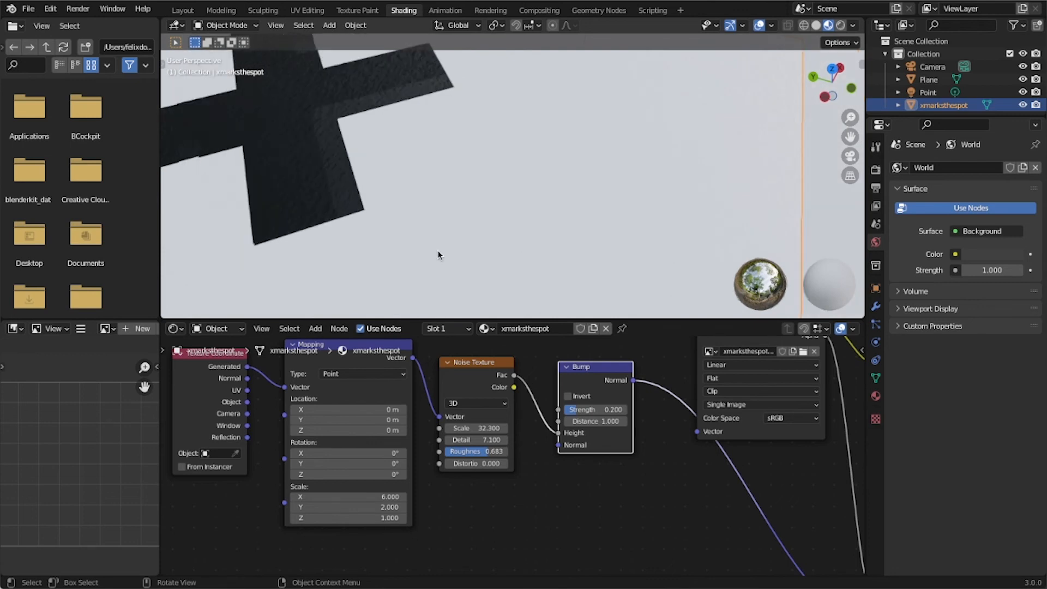
{"action": "scroll", "coordinate": [430, 258], "scroll_direction": "down", "scroll_amount": 2}
{"action": "middle_click_drag", "start_coordinate": [430, 253], "coordinate": [506, 213]}
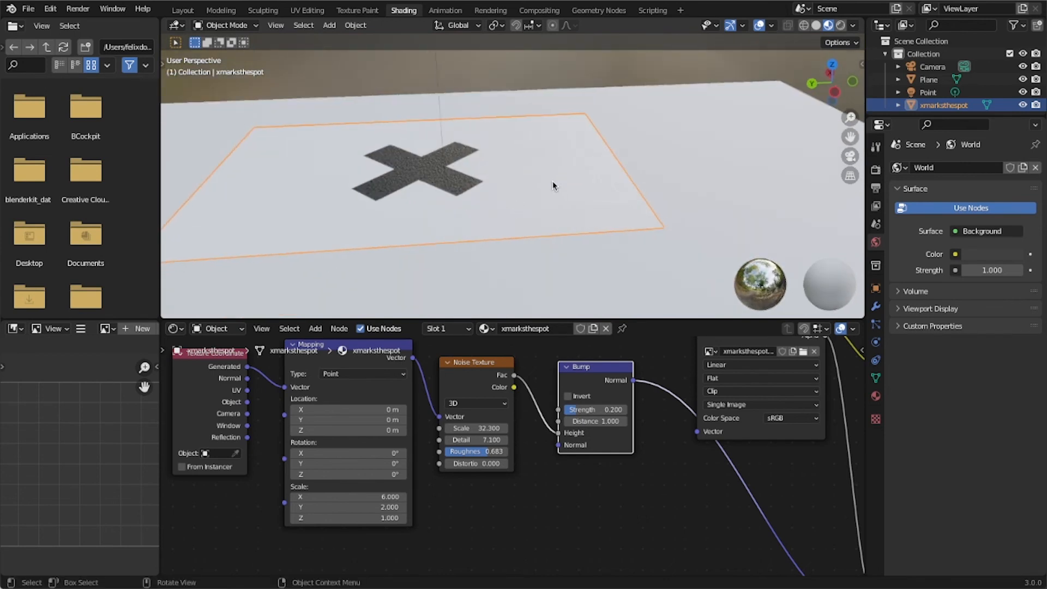
- Add the ground plane to the selection, switch the viewport to Rendered shading and inspect the X from close up
{"action": "left_click", "coordinate": [524, 195], "text": "shift"}
{"action": "middle_click_drag", "start_coordinate": [602, 180], "coordinate": [495, 204]}
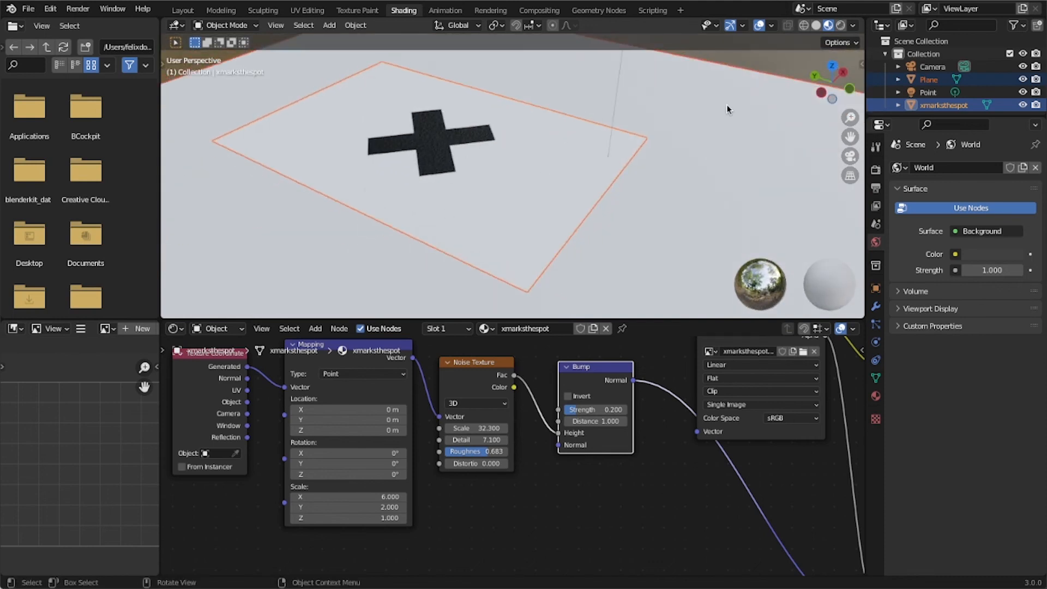
{"action": "left_click", "coordinate": [837, 27]}
{"action": "mouse_move", "coordinate": [476, 223]}
{"action": "middle_mouse_down"}
{"action": "mouse_move", "coordinate": [497, 222]}
{"action": "mouse_move", "coordinate": [481, 226]}
{"action": "middle_mouse_up"}
{"action": "scroll", "coordinate": [482, 228], "scroll_direction": "up", "scroll_amount": 4}
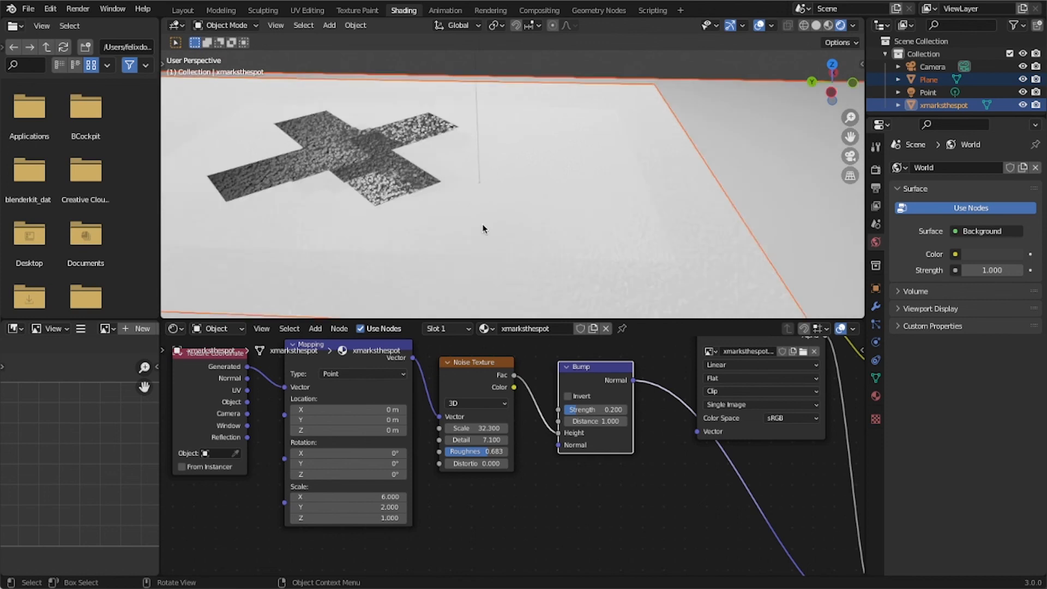
{"action": "middle_click_drag", "start_coordinate": [482, 232], "coordinate": [460, 263]}
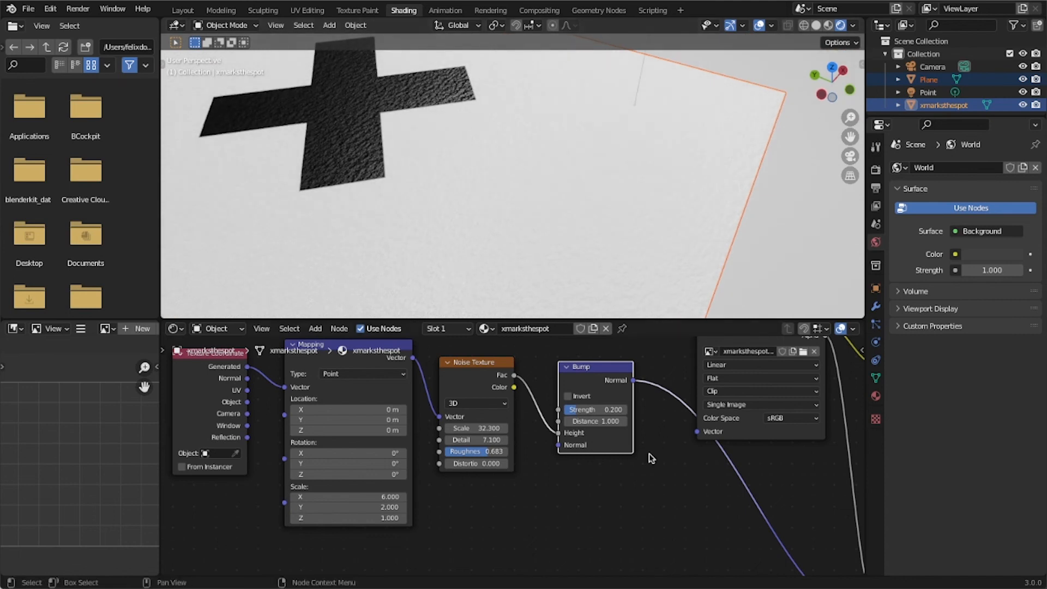
- Raise the Principled BSDF's Roughness to about 0.782 and set the Bump node's Strength to 0.25
{"action": "middle_click_drag", "start_coordinate": [545, 451], "coordinate": [331, 443]}
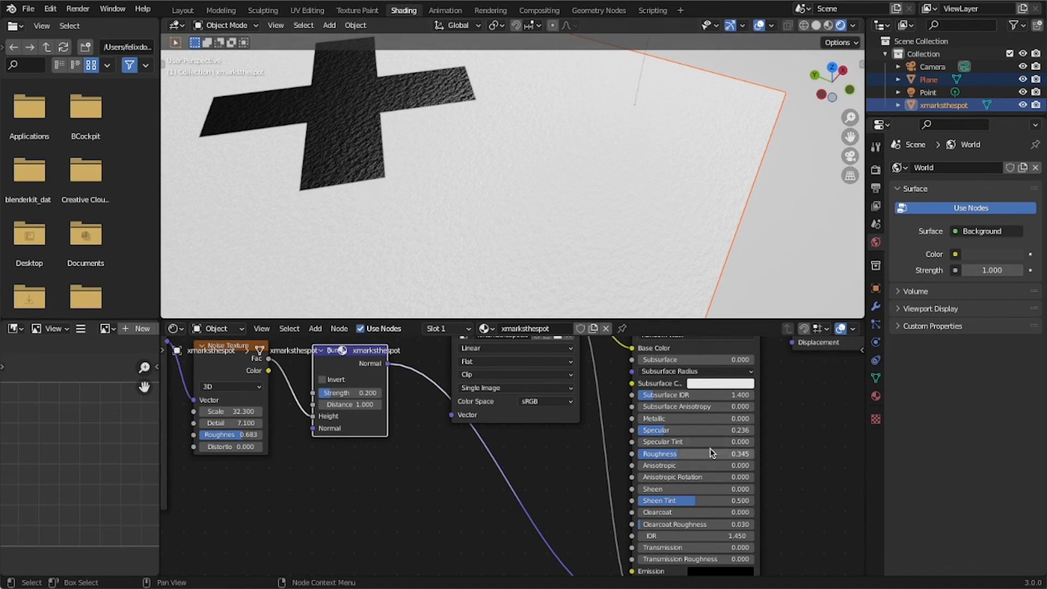
{"action": "left_click_drag", "start_coordinate": [677, 454], "coordinate": [728, 454]}
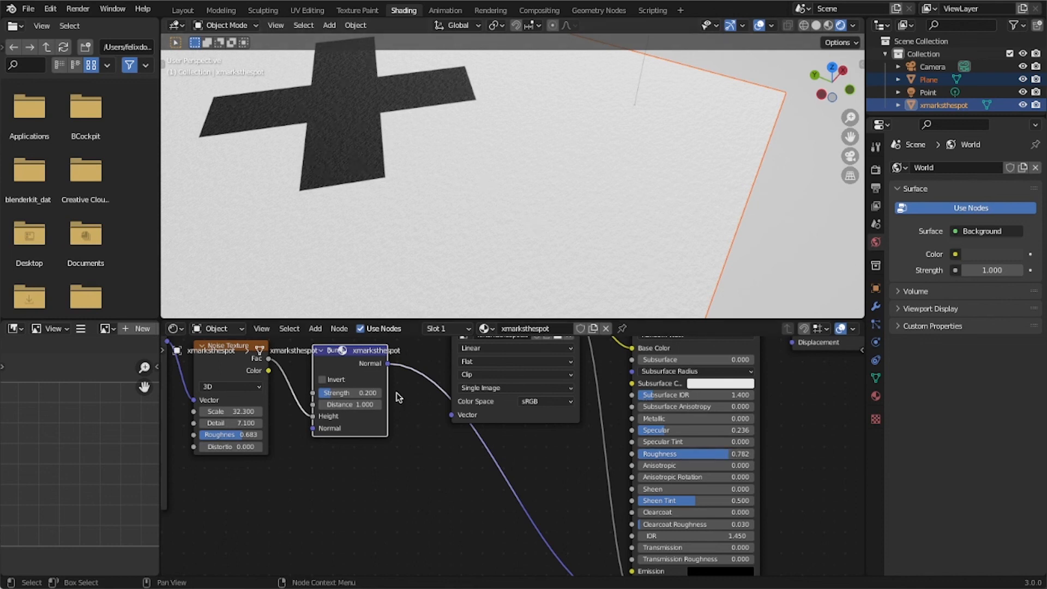
{"action": "left_click", "coordinate": [379, 393]}
{"action": "type", "text": ".25"}
{"action": "key", "text": "Return"}
- Set the Bump node's Strength to 0.22
{"action": "left_click", "coordinate": [350, 392]}
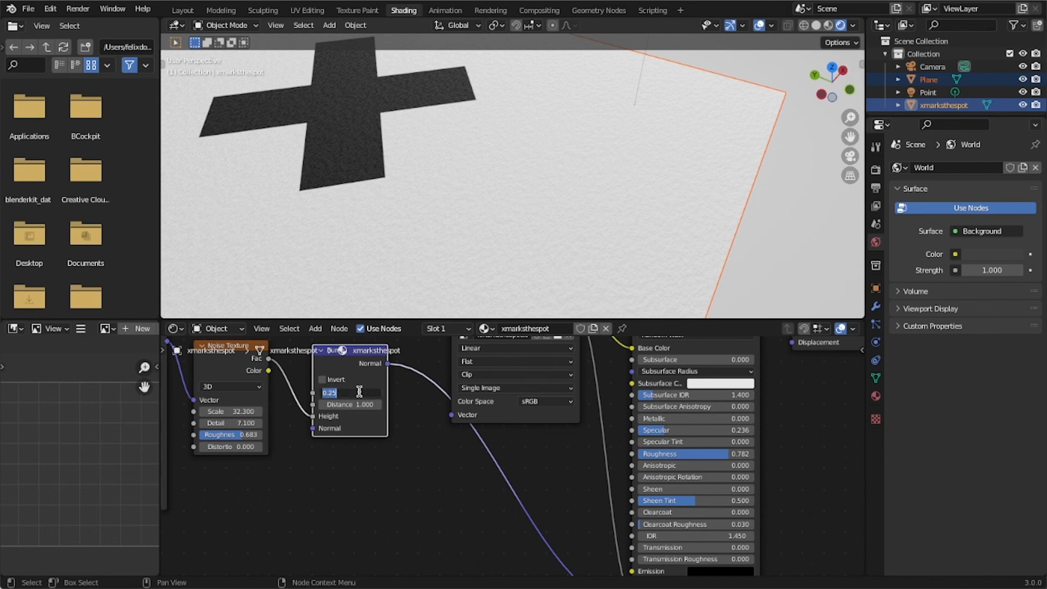
{"action": "type", "text": ".22"}
{"action": "key", "text": "Return"}
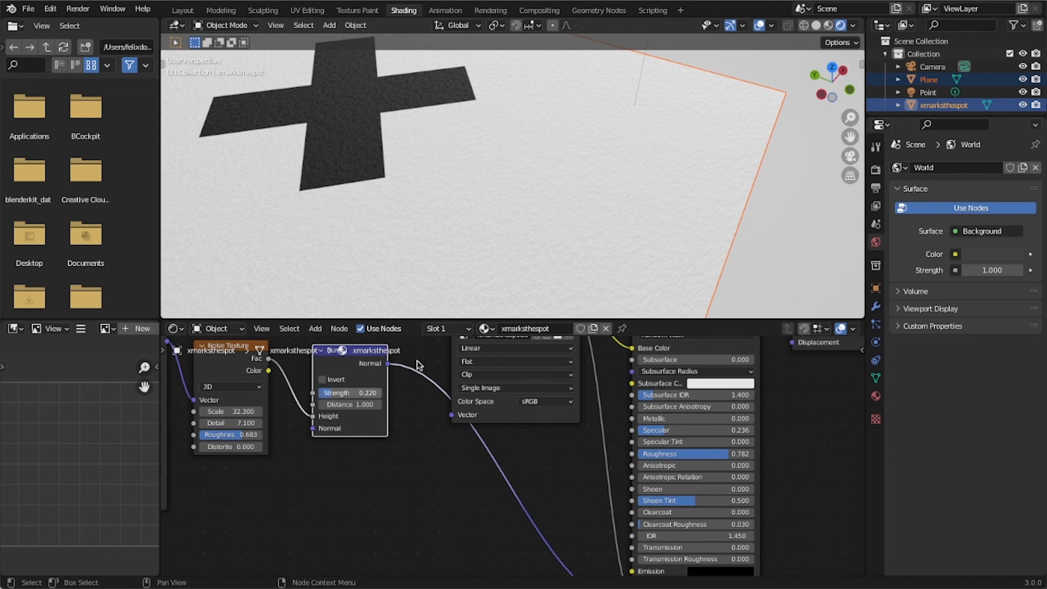
- Select the point light above the ground plane and look at the rendered image plane from a low angle
{"action": "middle_click_drag", "start_coordinate": [528, 194], "coordinate": [491, 224]}
{"action": "scroll", "coordinate": [473, 212], "scroll_direction": "down", "scroll_amount": 5}
{"action": "scroll", "coordinate": [505, 241], "scroll_direction": "down", "scroll_amount": 6}
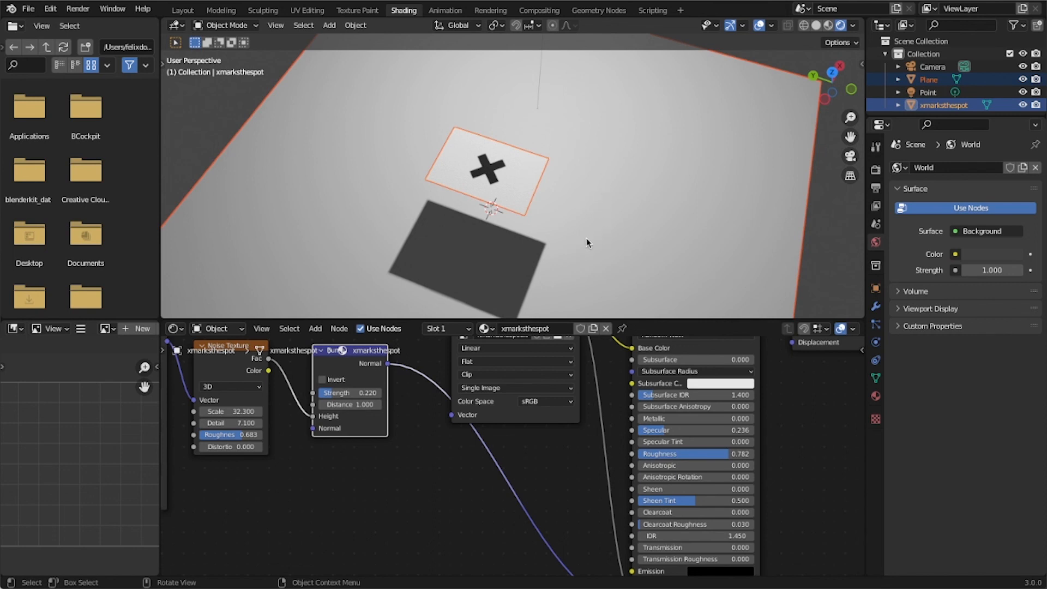
{"action": "middle_click_drag", "start_coordinate": [572, 242], "coordinate": [601, 110]}
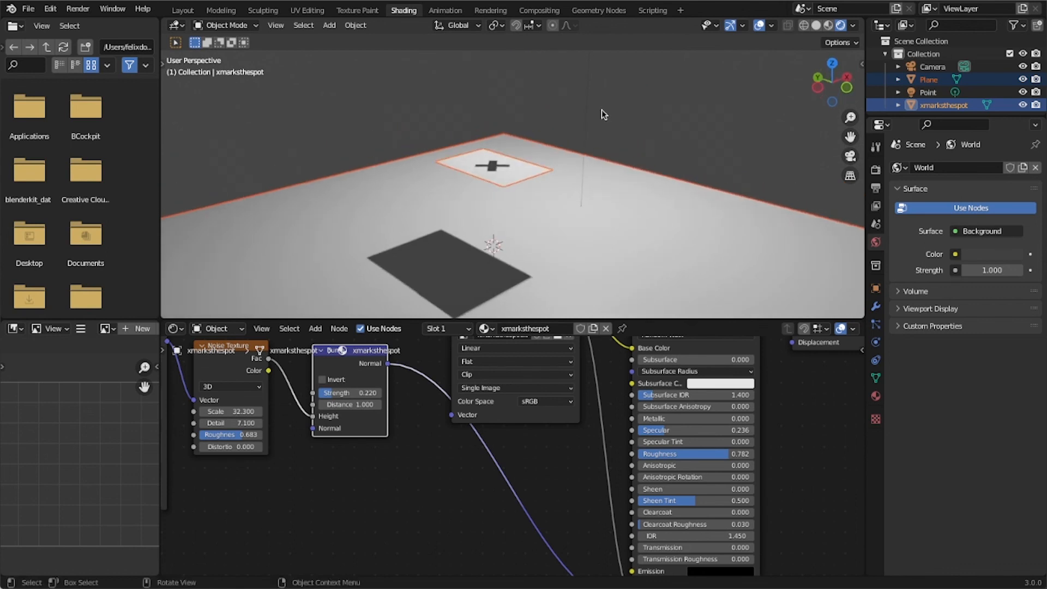
{"action": "left_click", "coordinate": [590, 71]}
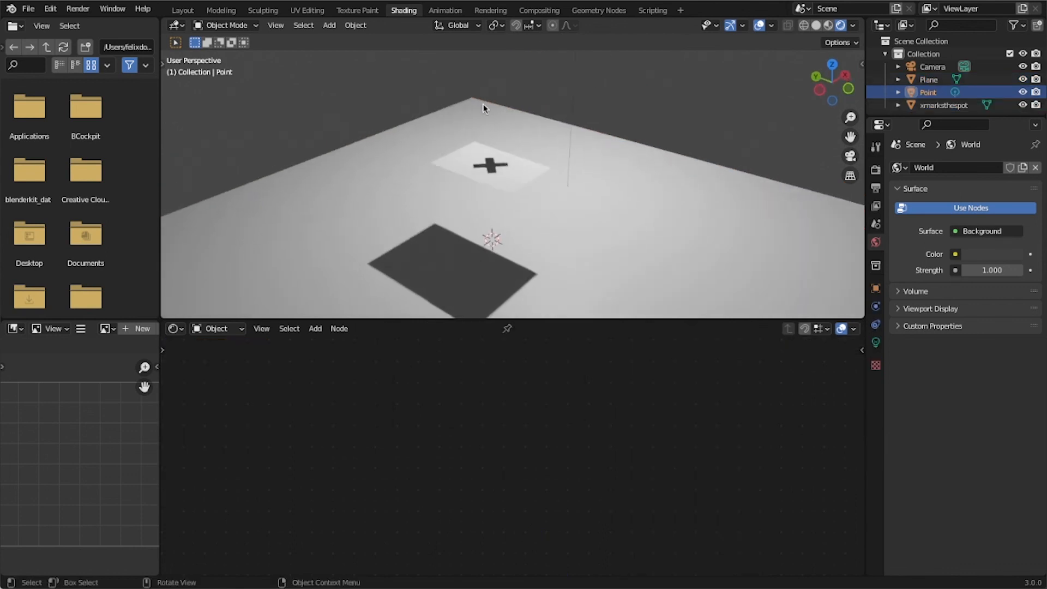
{"action": "scroll", "coordinate": [506, 163], "scroll_direction": "up", "scroll_amount": 5}
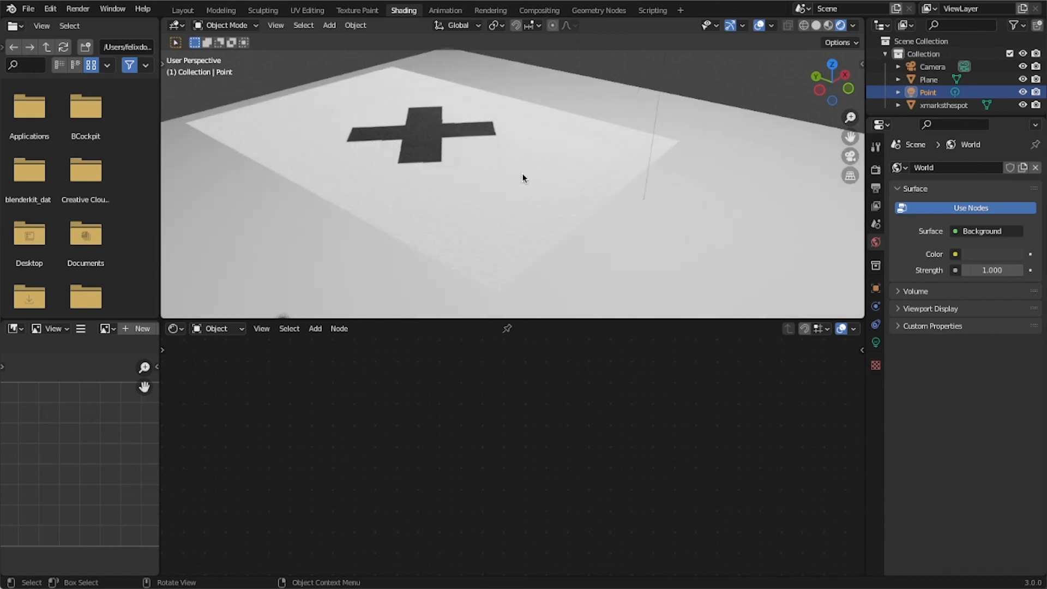